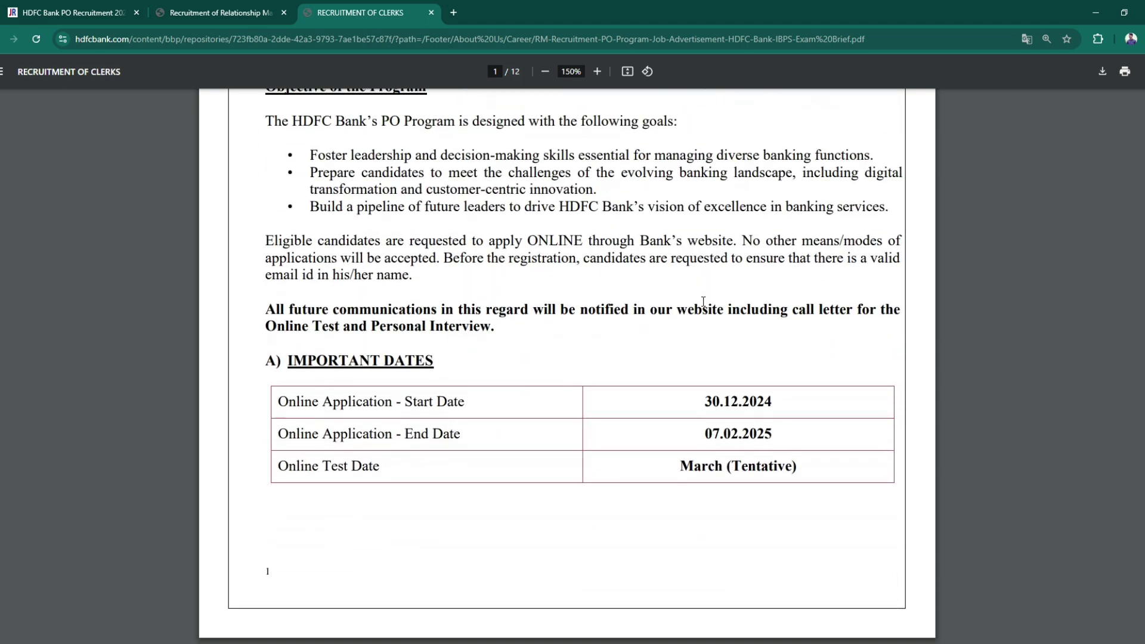
- Review the notice PDF's key dates and upload specifications, then switch to the HDFC registration page
scroll(703, 302, up, 10)
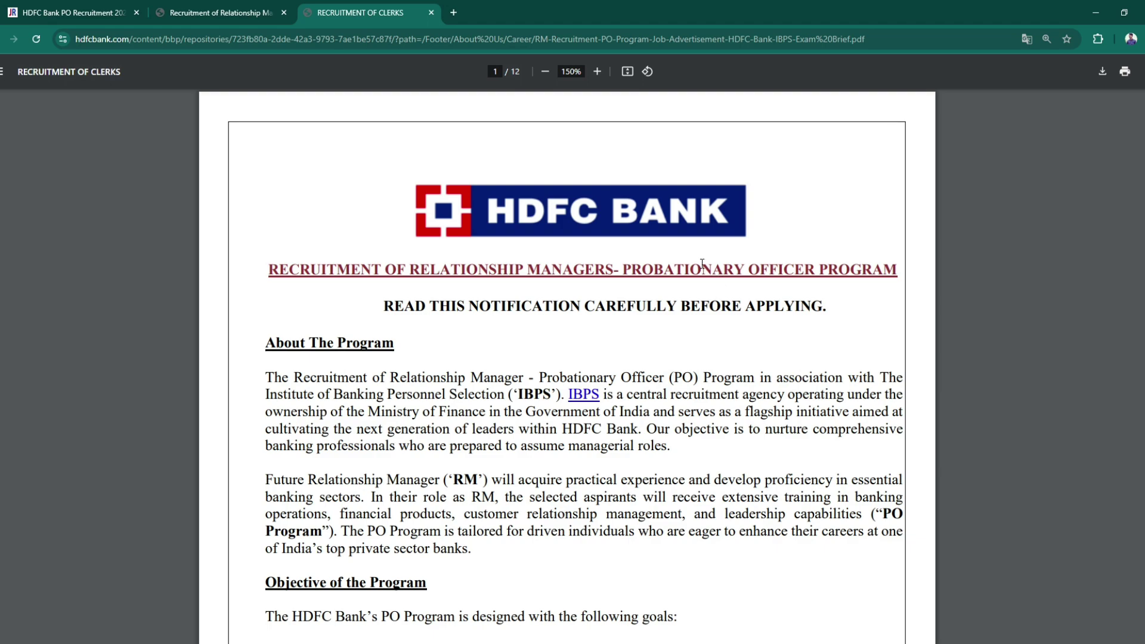
scroll(704, 413, down, 4)
scroll(705, 413, down, 6)
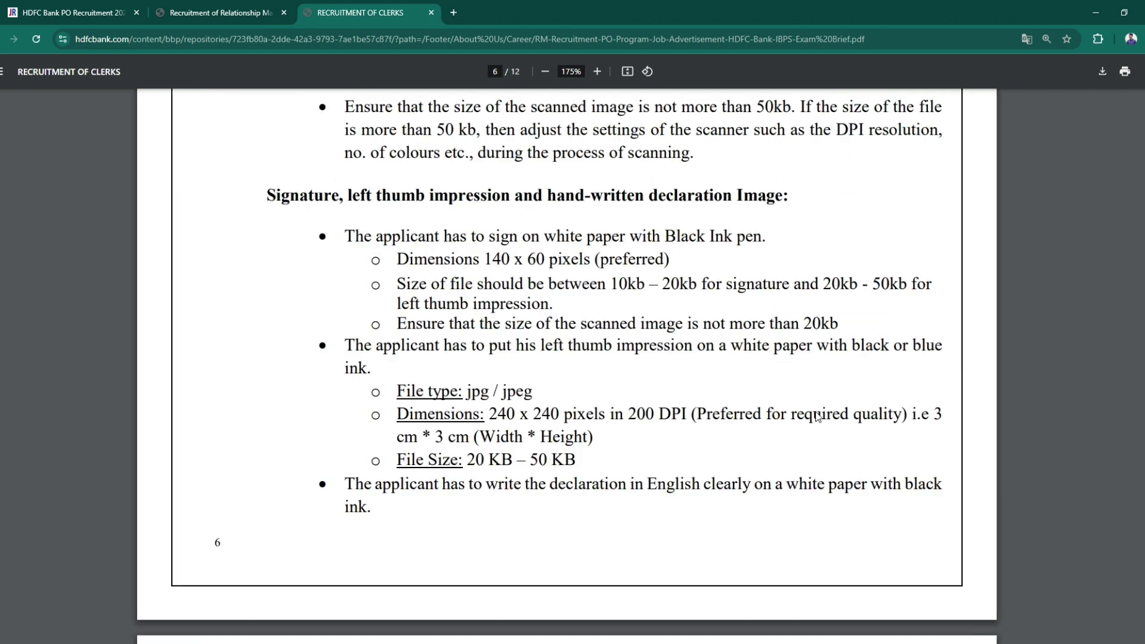
scroll(816, 416, down, 8)
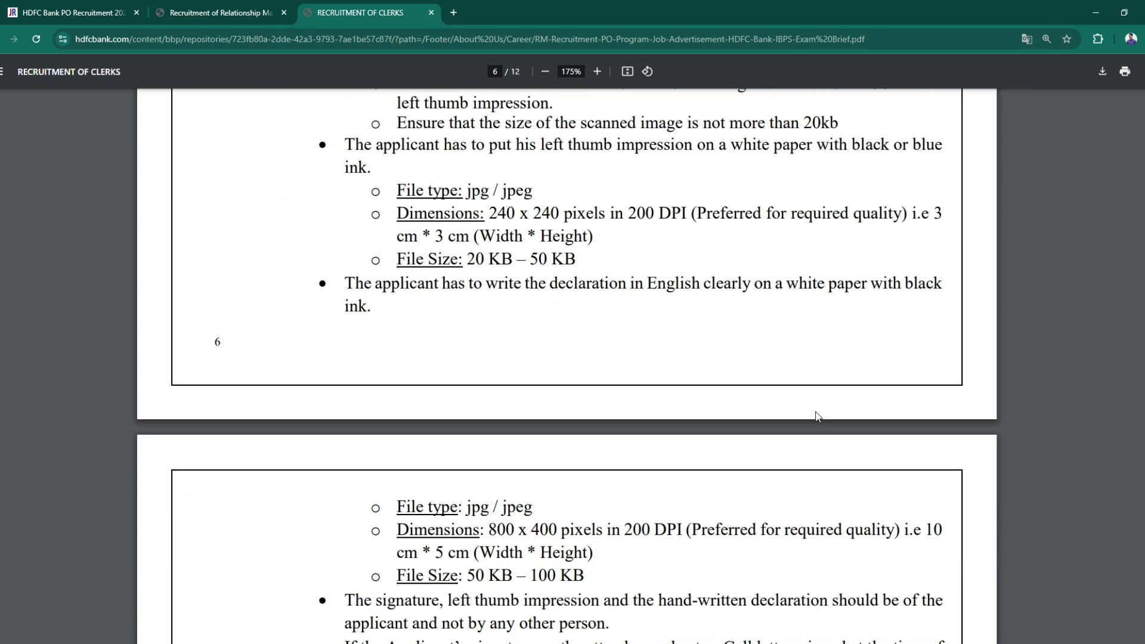
scroll(816, 416, down, 8)
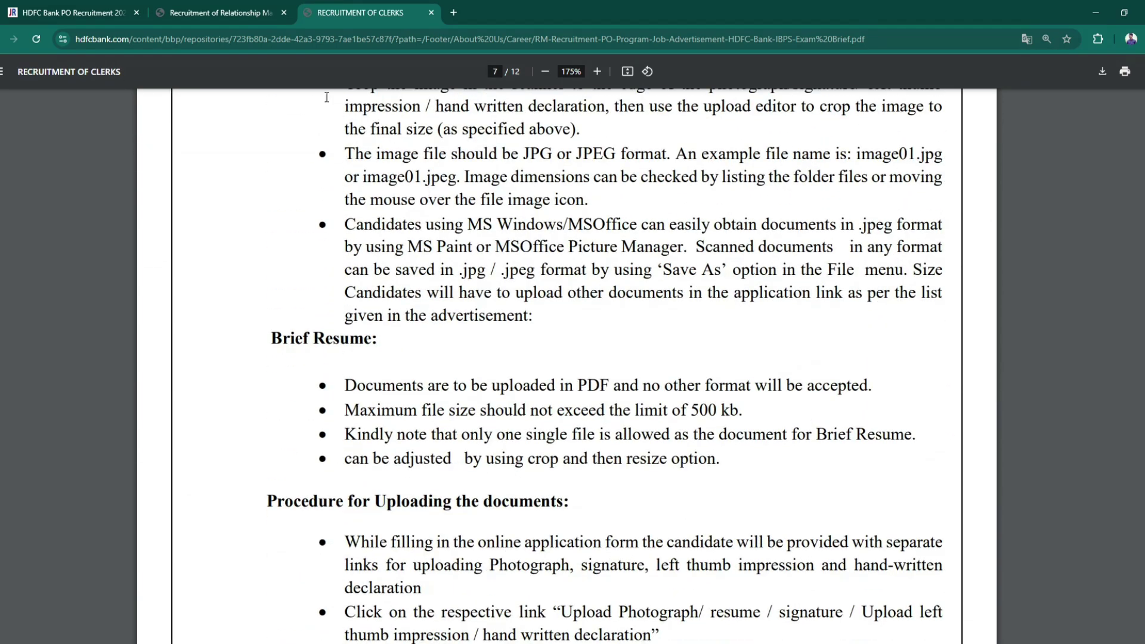
click(236, 13)
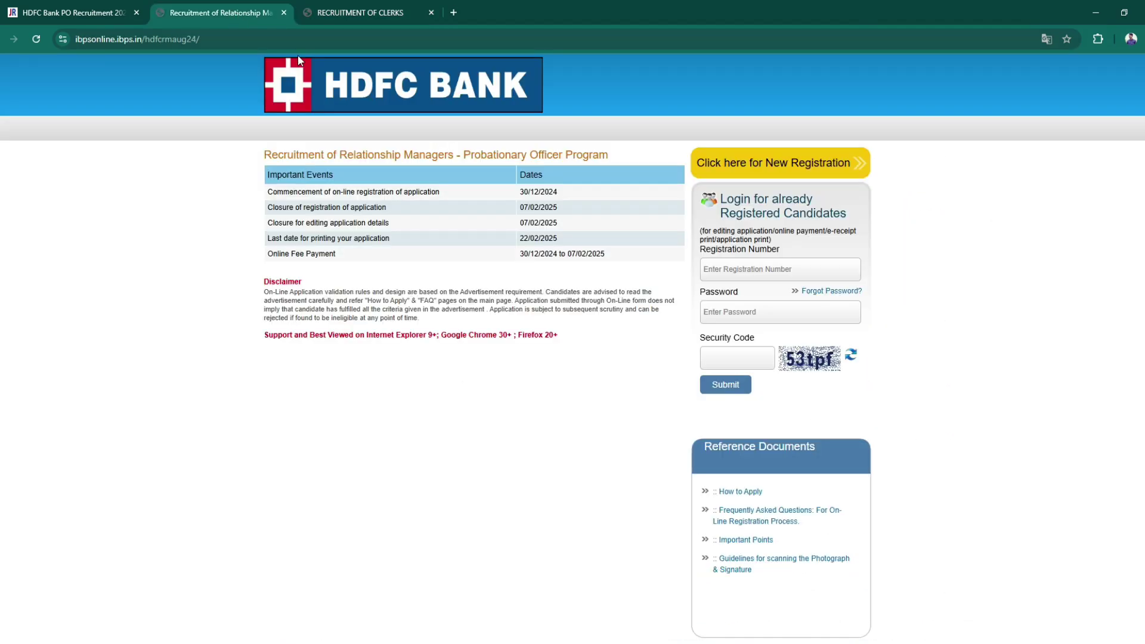
- Begin a new registration, zoom the form in, and enter and confirm the candidate's first name
click(788, 170)
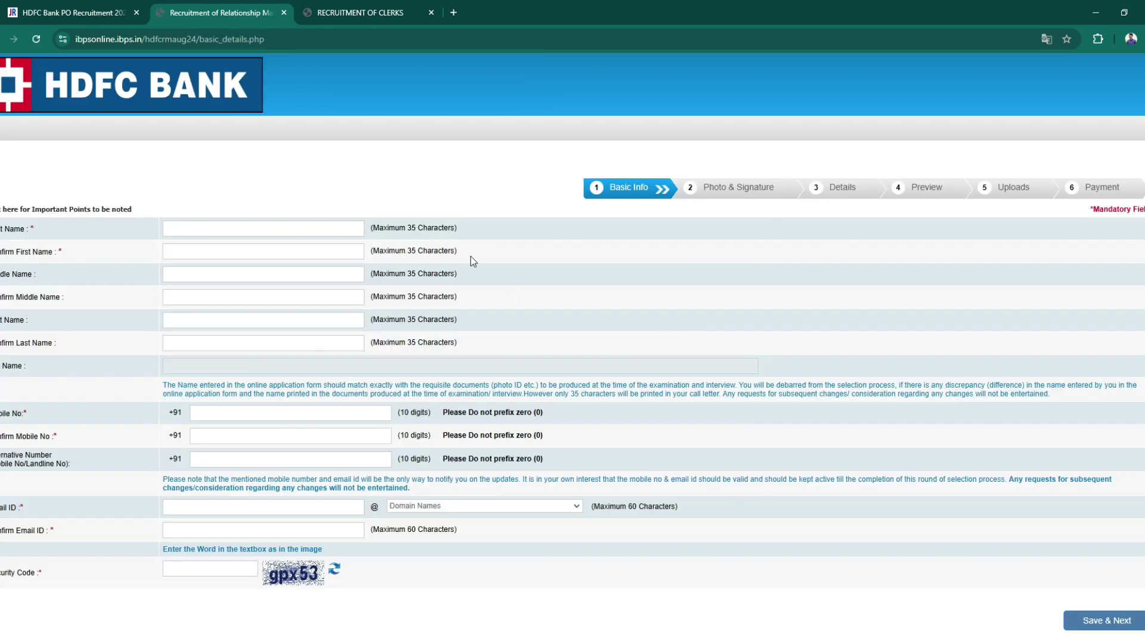
key(ctrl+plus)
key(ctrl+plus)
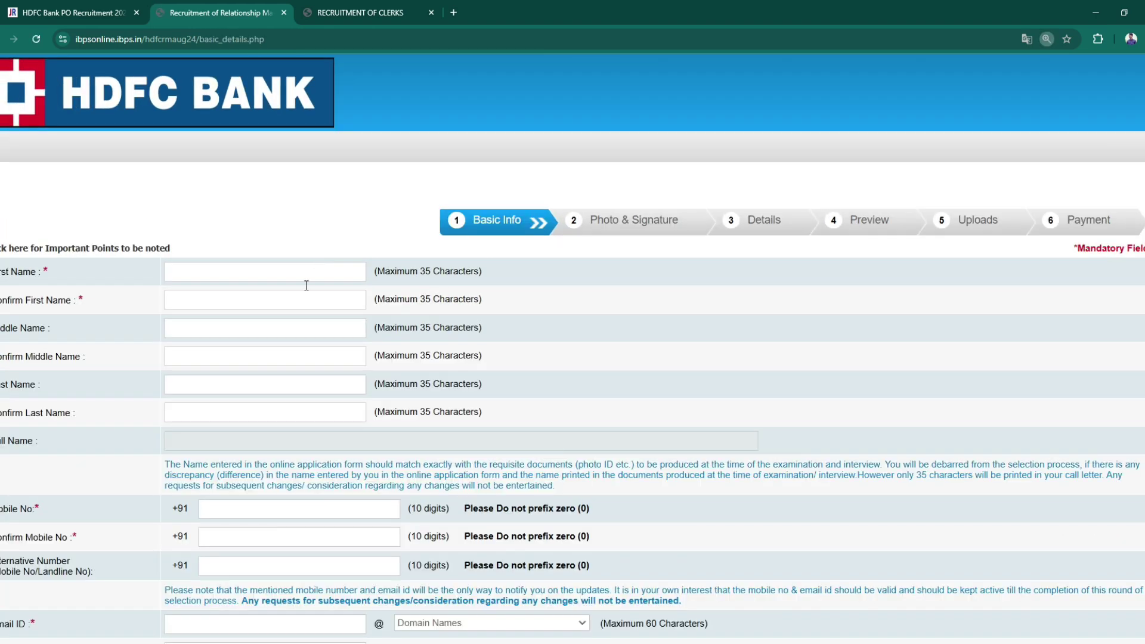
click(250, 280)
click(210, 309)
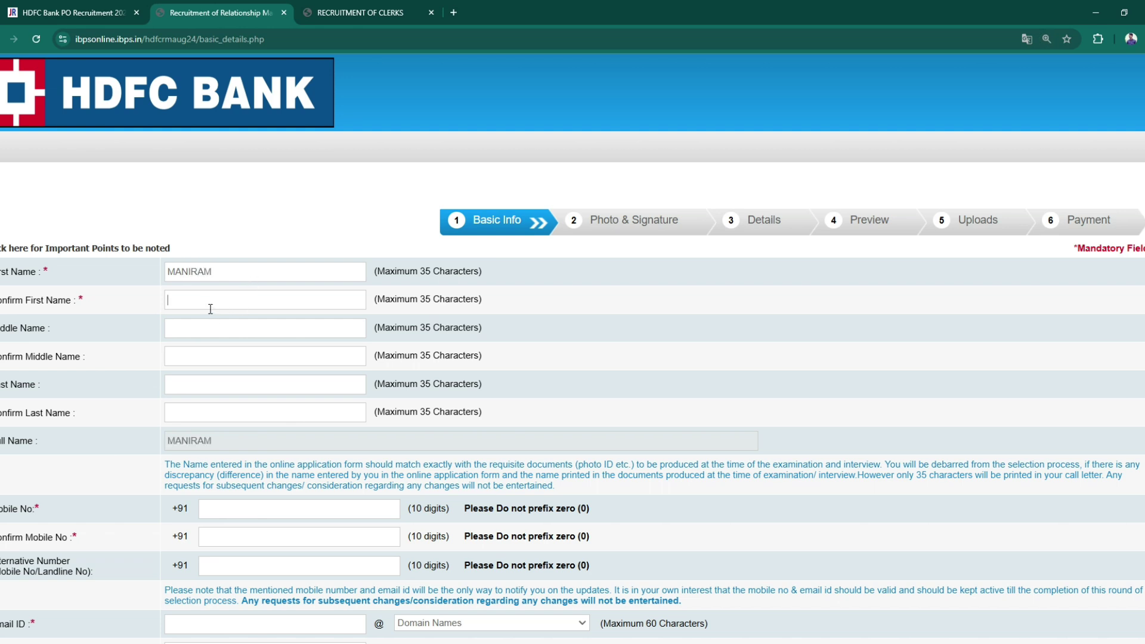
- Enter the candidate's last name and confirm it
click(198, 391)
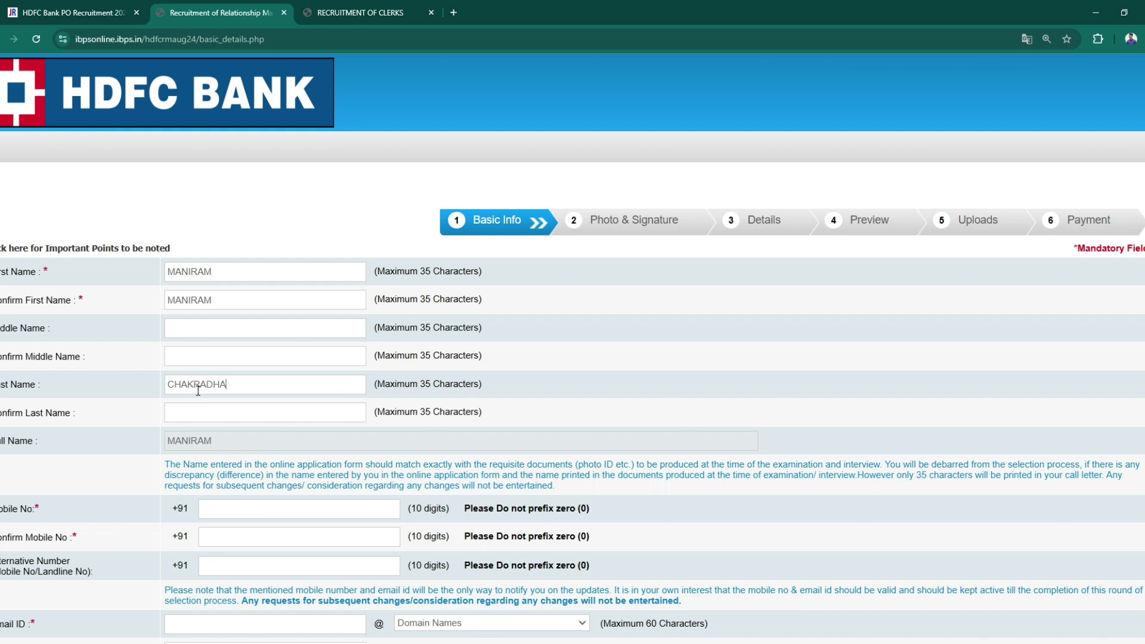
click(198, 414)
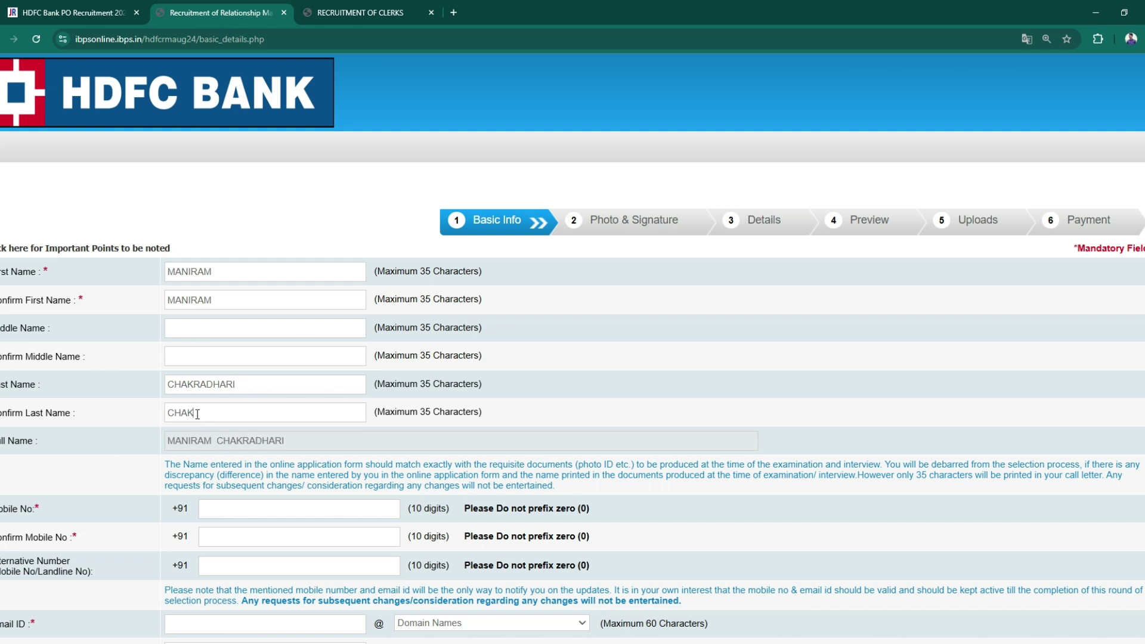
- Enter the candidate's mobile number and fill in the confirmation field
scroll(459, 442, down, 1)
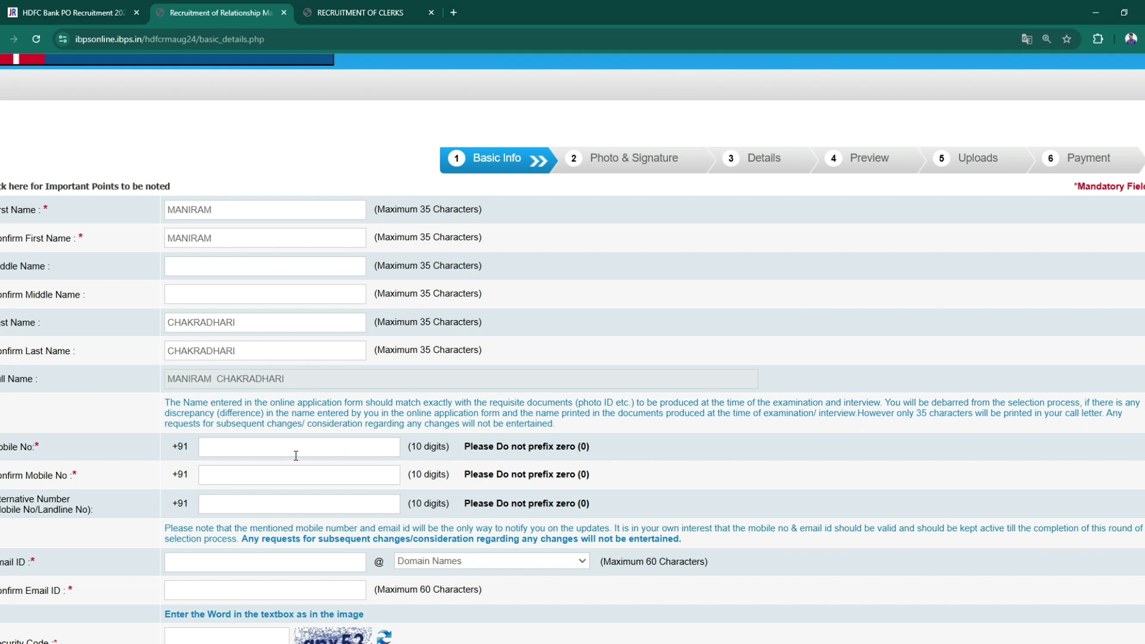
click(271, 485)
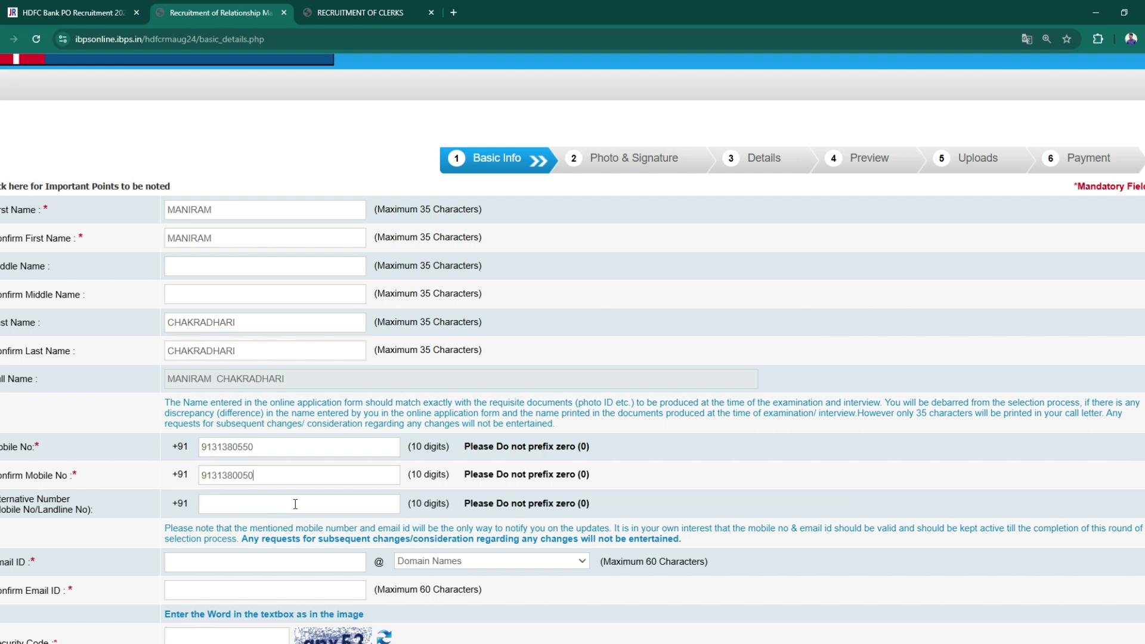
- Enter the candidate's e-mail ID with the gmail.com domain and type it again to confirm
scroll(388, 491, down, 1)
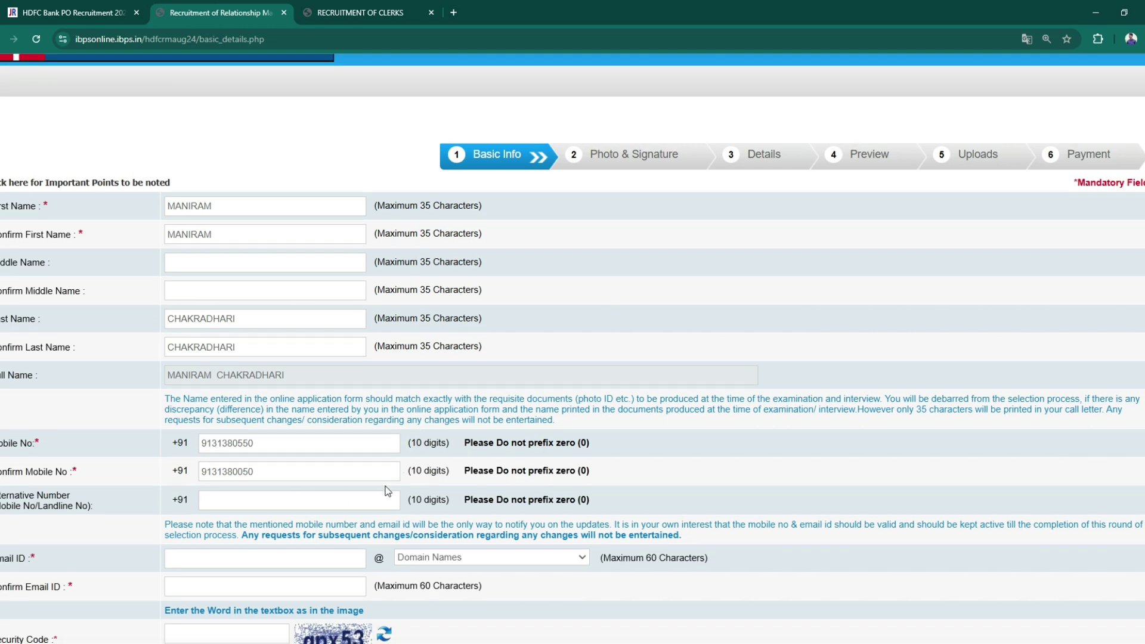
scroll(388, 491, down, 2)
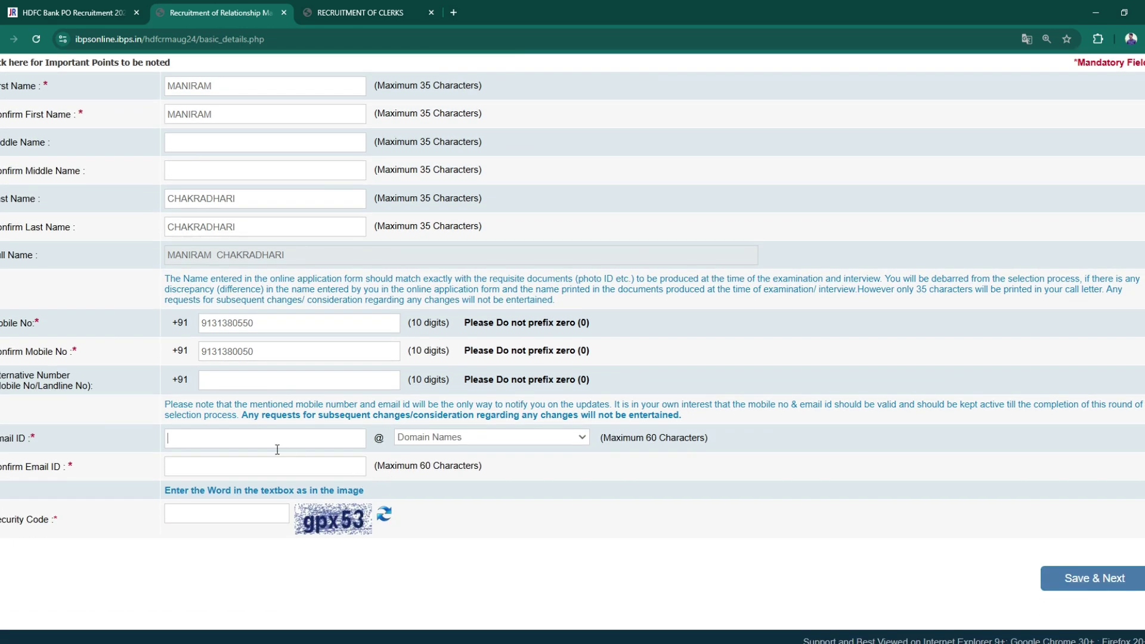
click(425, 484)
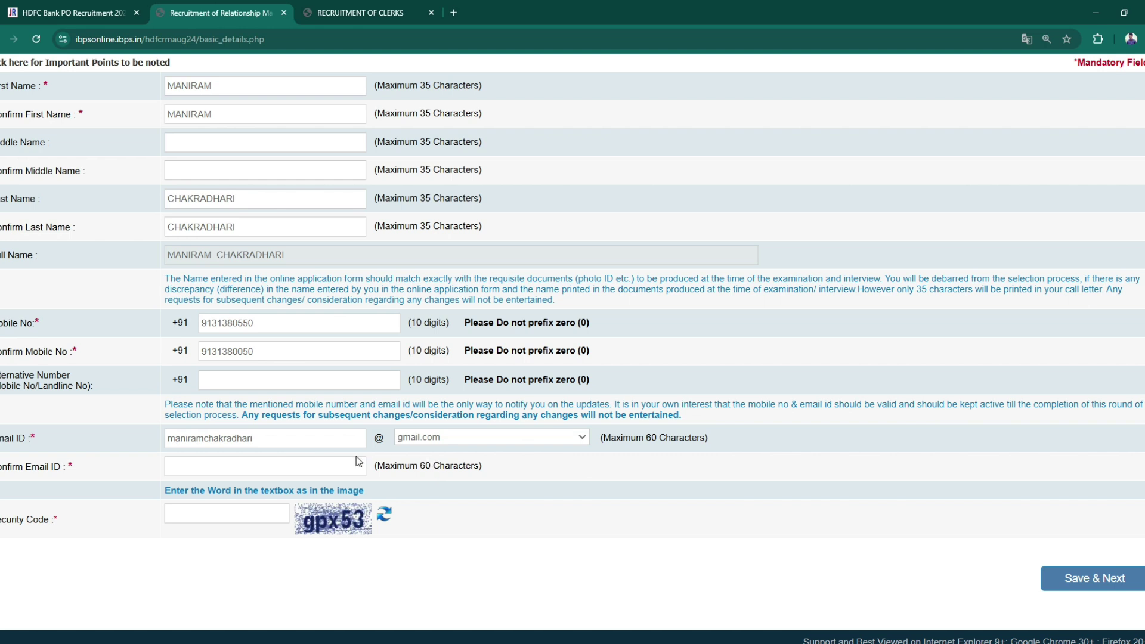
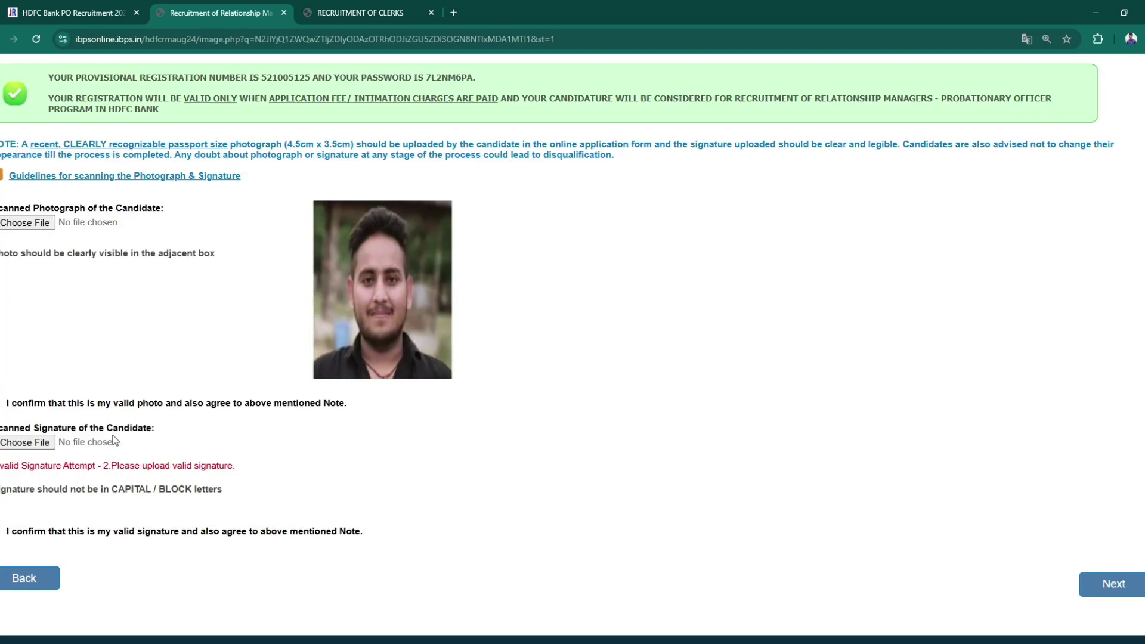
- Reload the upload page and upload the scanned signature image under Scanned Signature
click(36, 40)
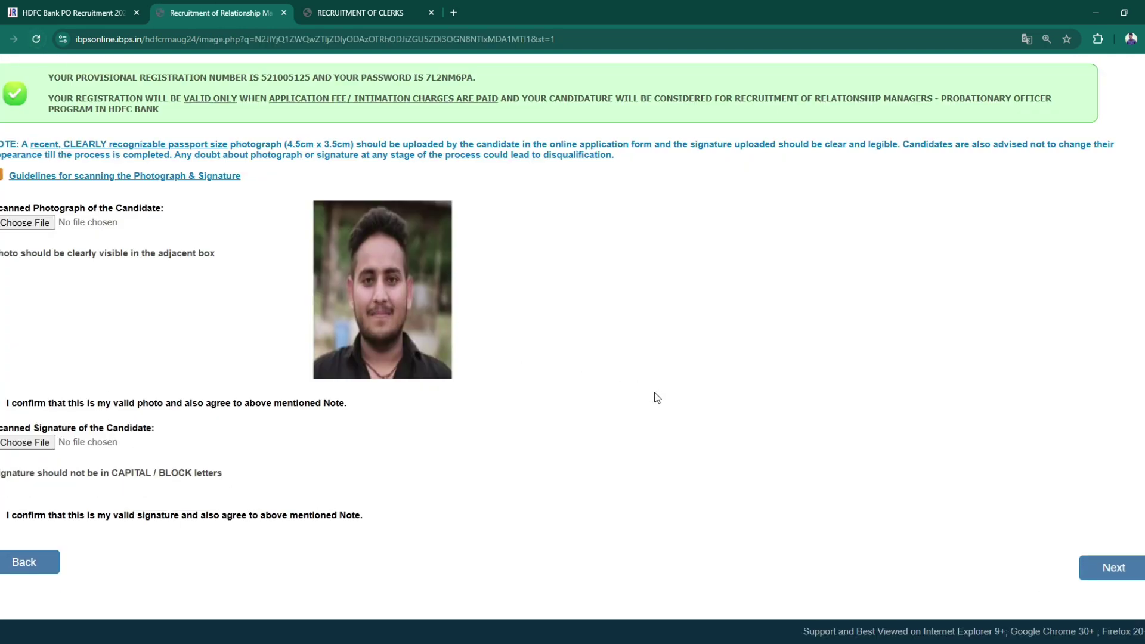
click(27, 442)
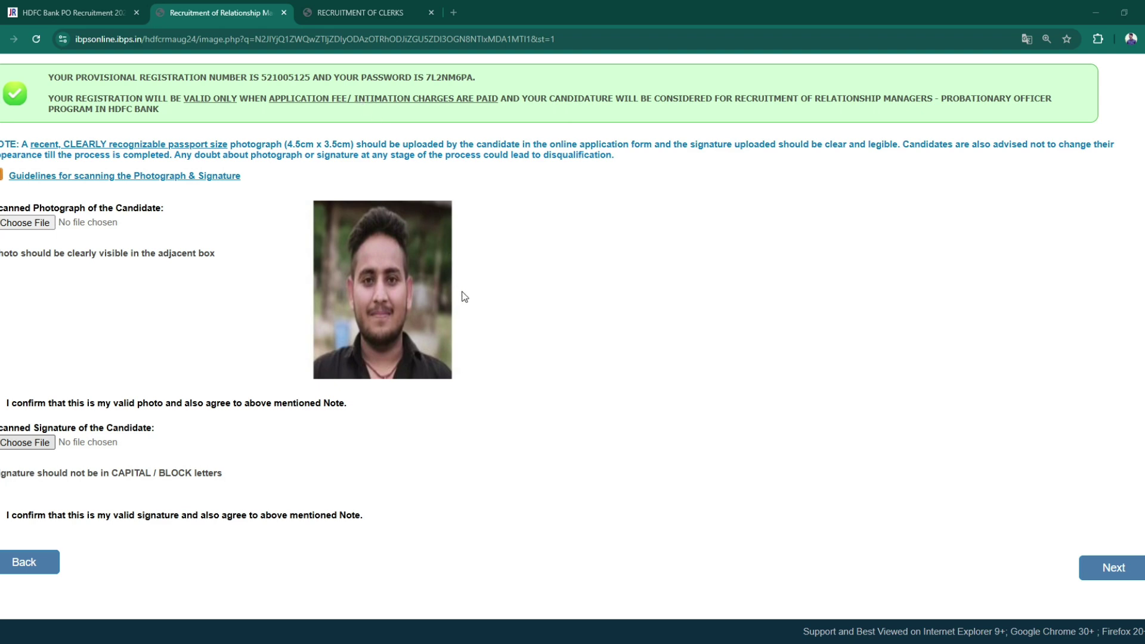
double_click(463, 317)
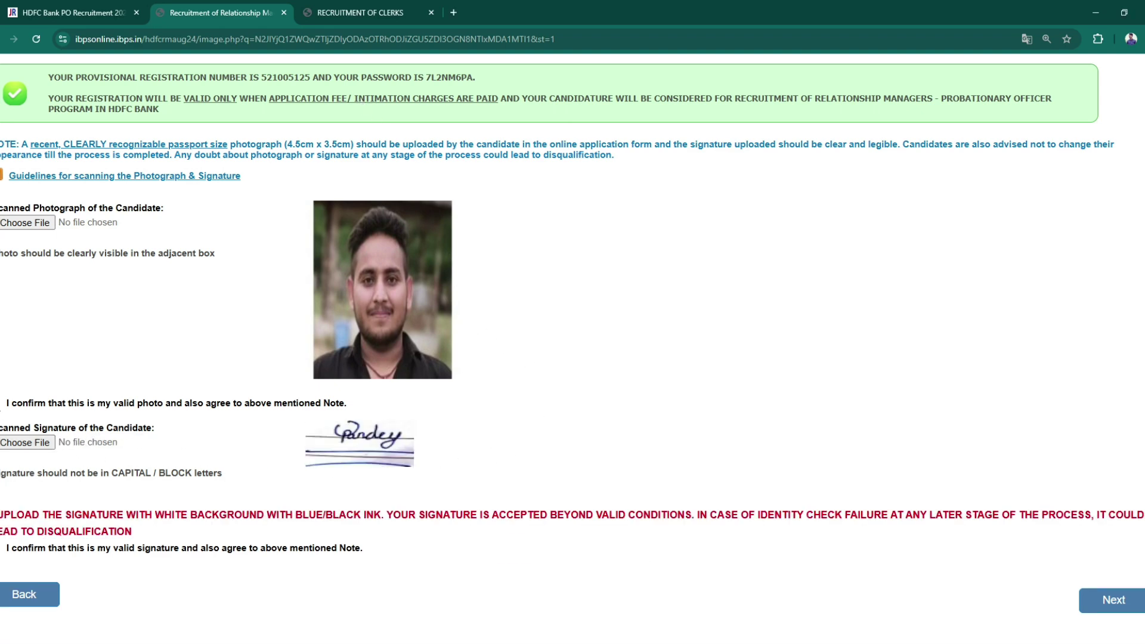
scroll(120, 493, down, 1)
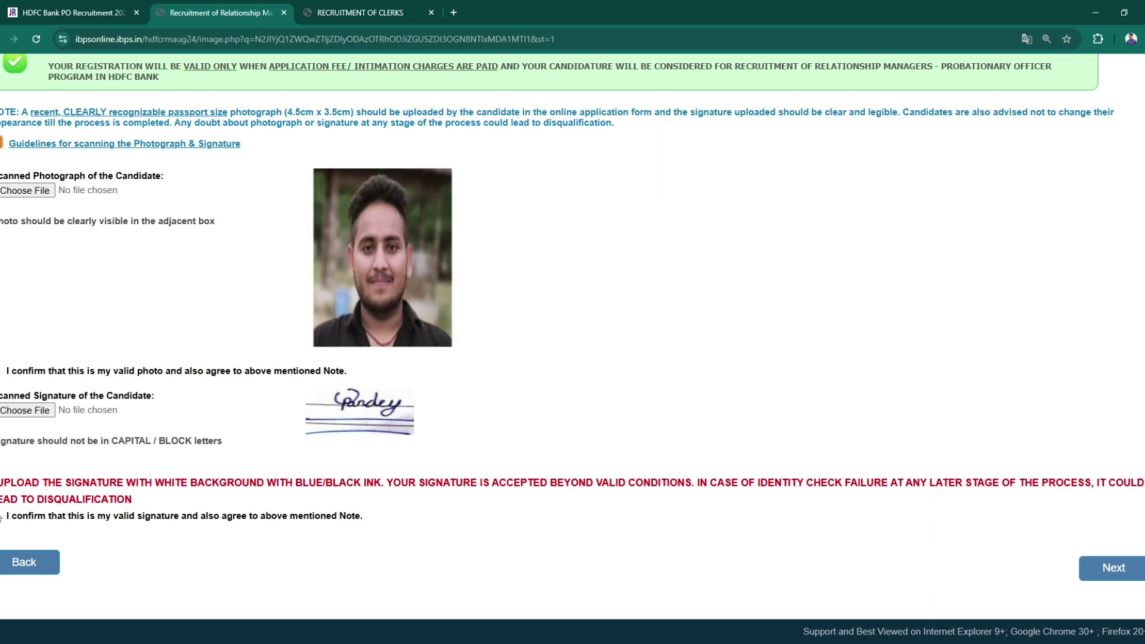
- Answer No to disability, HDFC-employment, cooling, legal and relatives questions, enter PAN, choose Social Media
click(1121, 571)
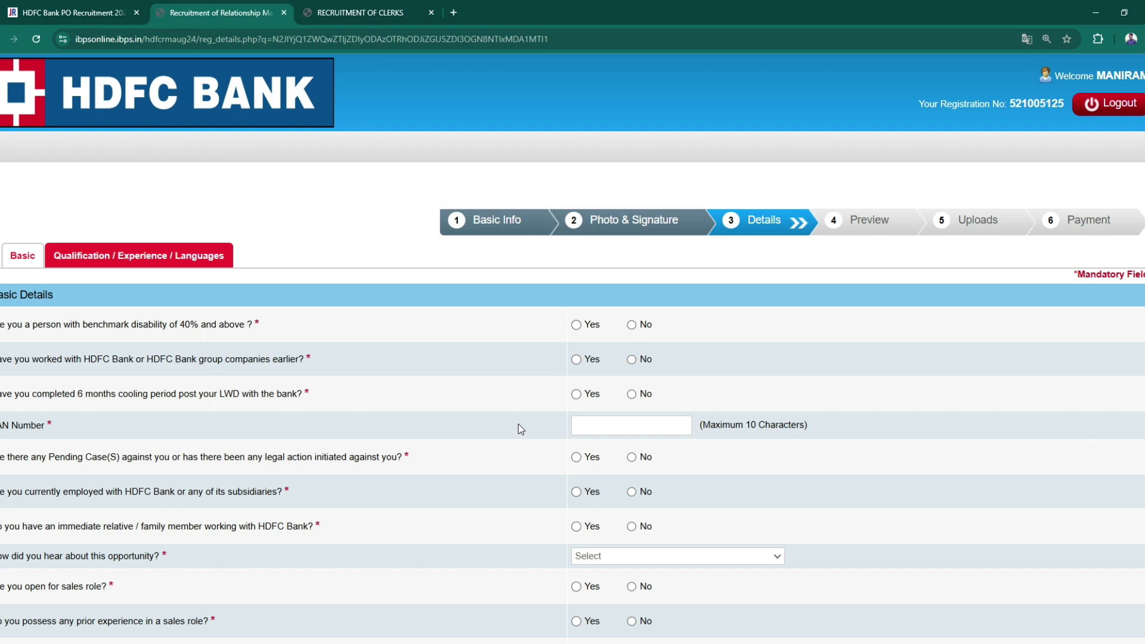
click(576, 326)
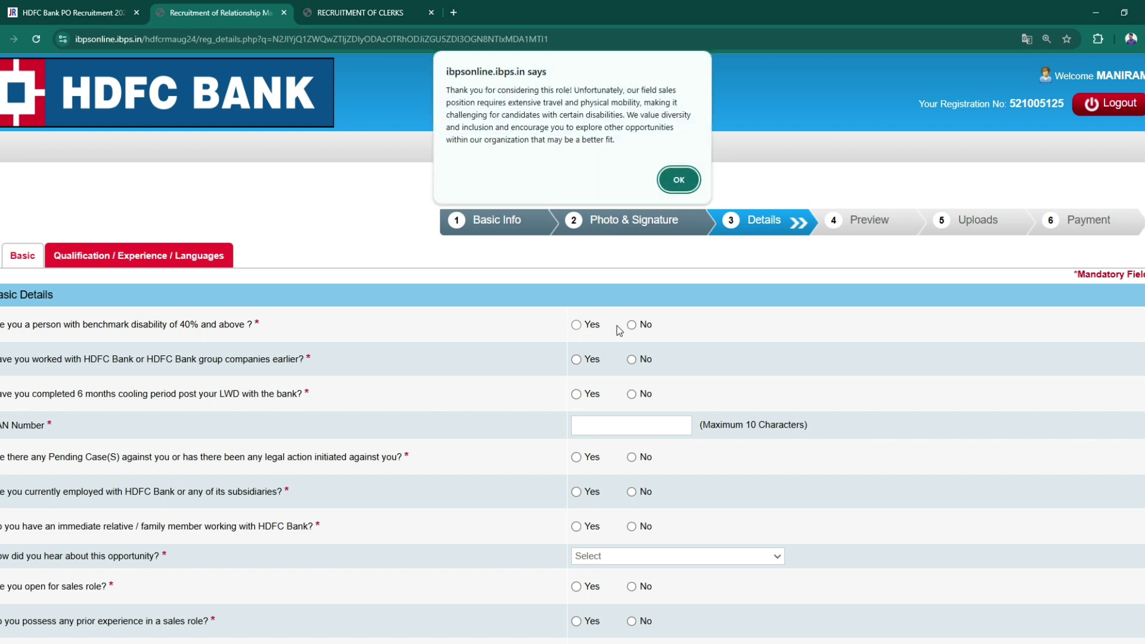
click(679, 179)
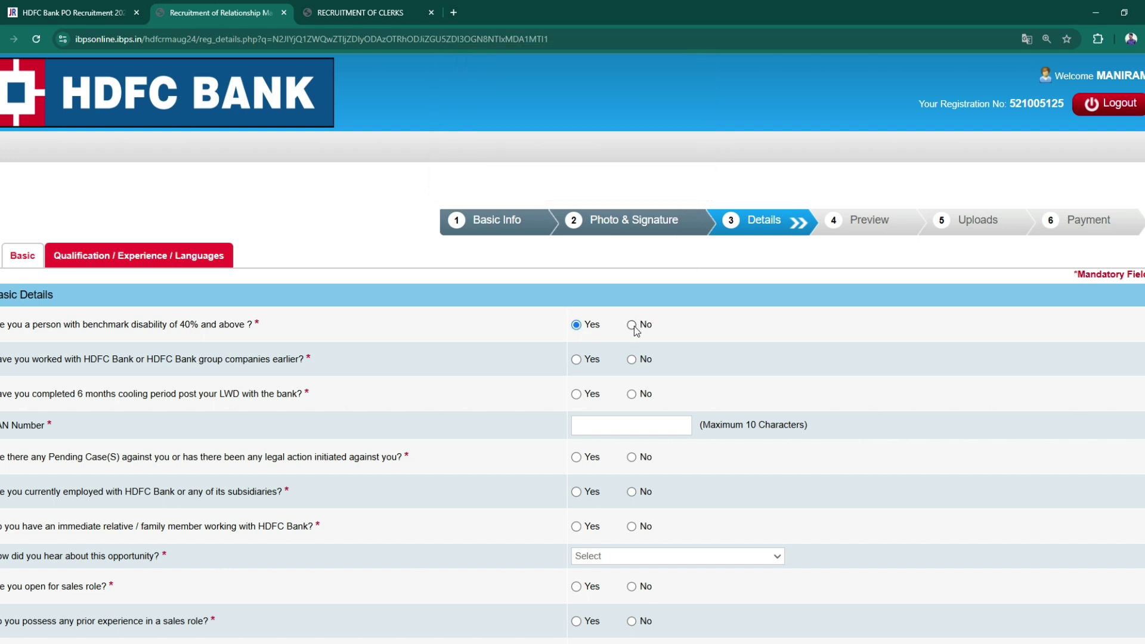
click(631, 324)
click(632, 360)
click(633, 395)
click(632, 458)
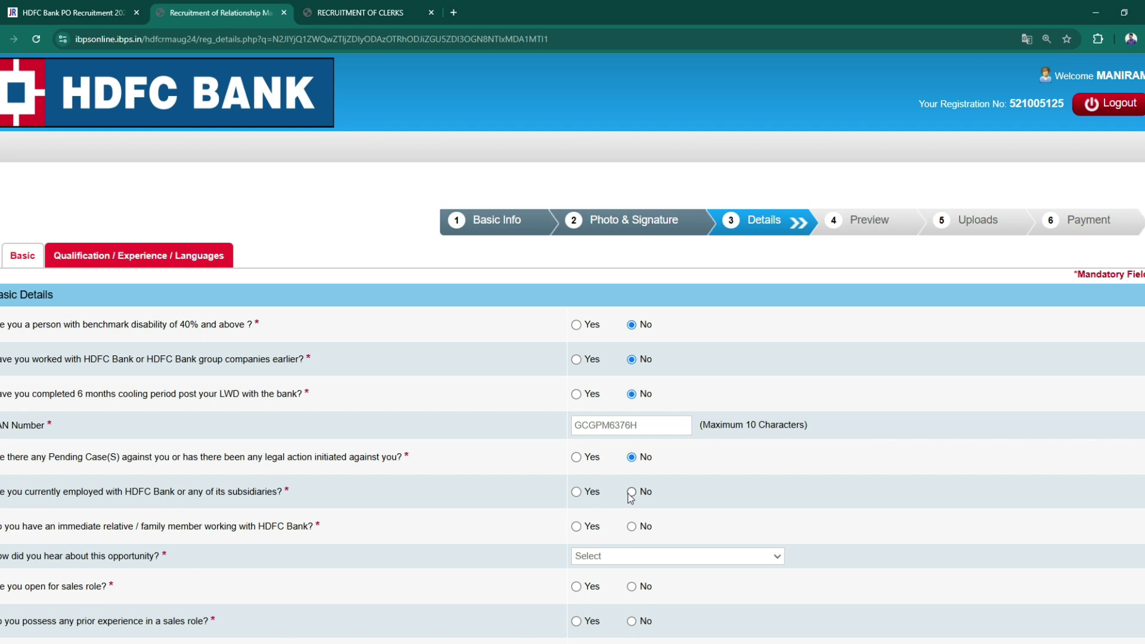
click(630, 493)
click(633, 528)
click(645, 556)
click(645, 538)
scroll(647, 552, down, 3)
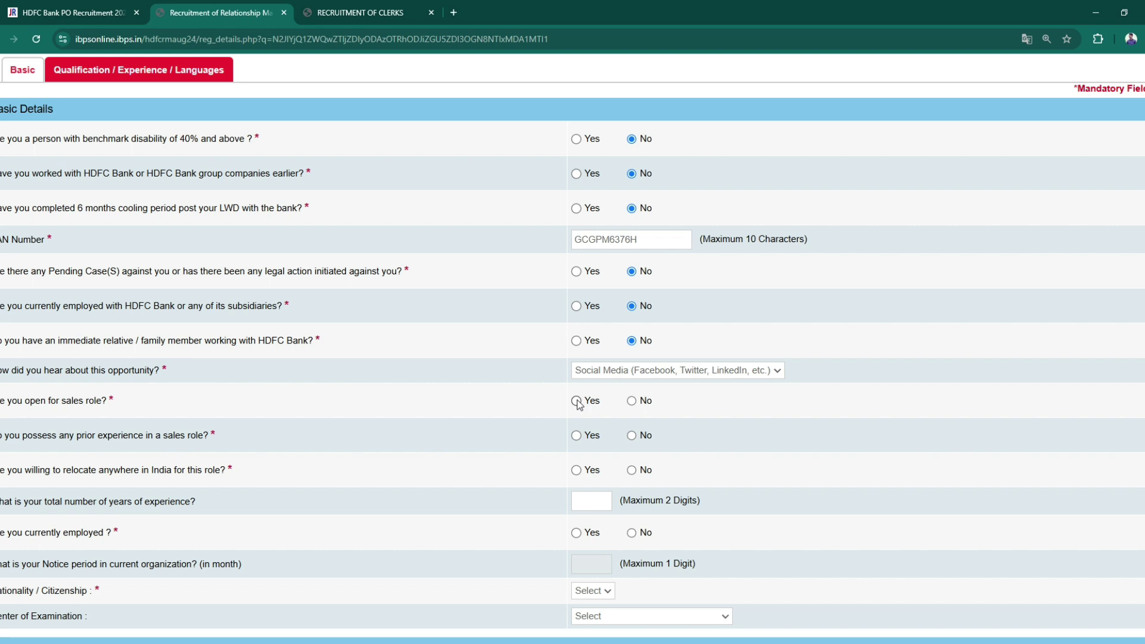
- Answer Yes to a sales role and No to sales experience, relocation and current employment
click(577, 401)
click(631, 436)
click(632, 470)
scroll(632, 470, down, 2)
click(627, 411)
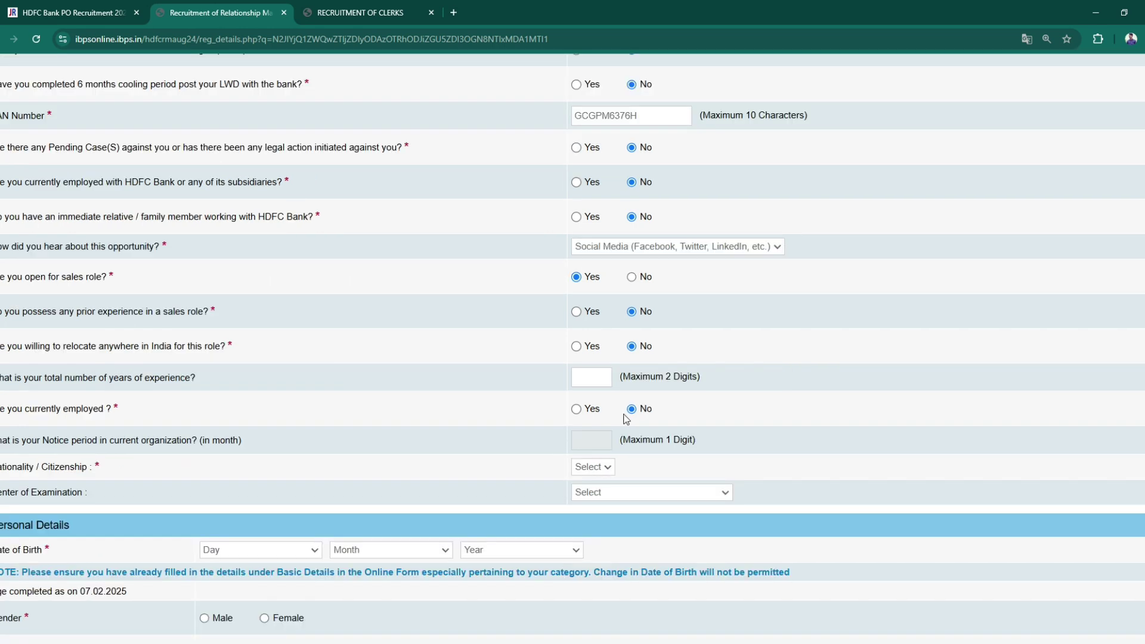
click(577, 410)
click(631, 409)
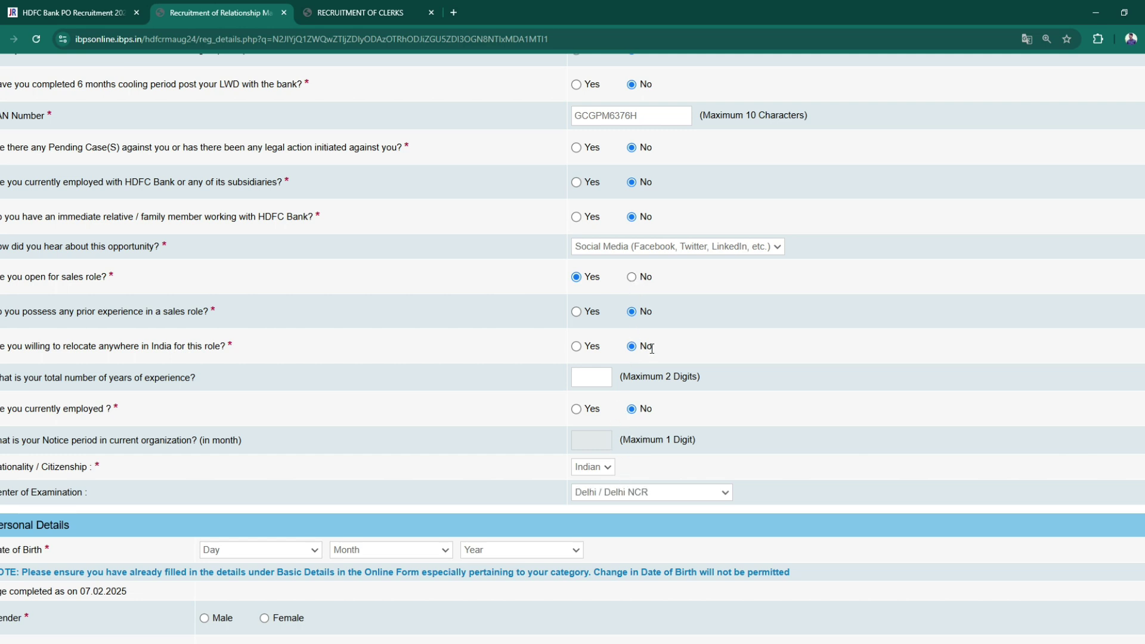
- Set the date of birth to 21 January 1998
scroll(652, 349, down, 2)
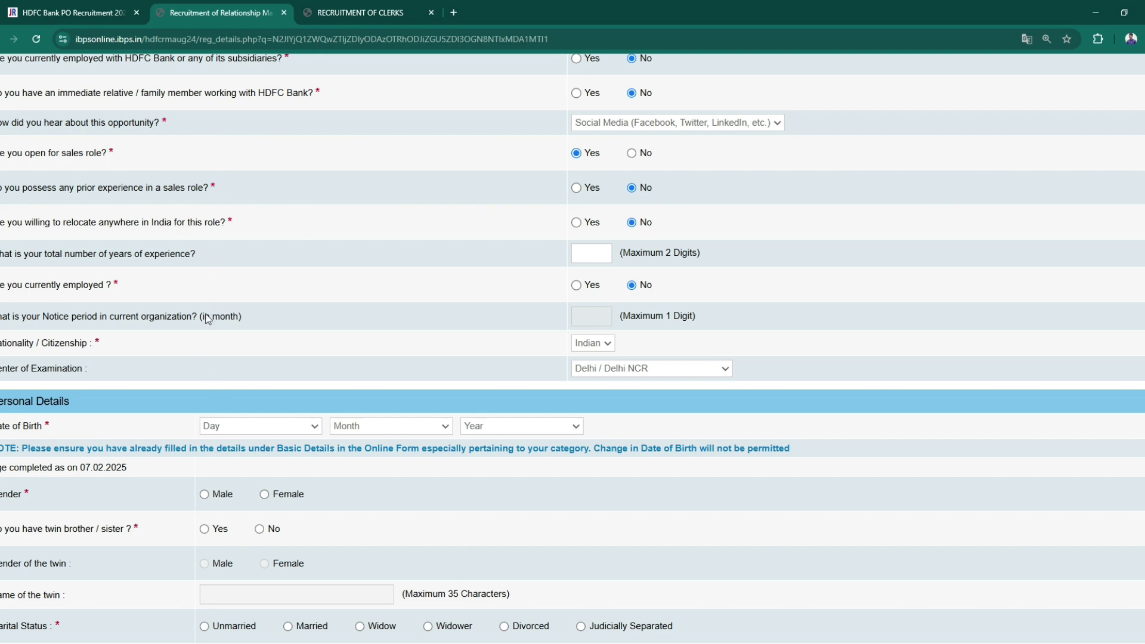
text(21)
click(373, 464)
key(Down)
- Select gender Male, No for twin brother/sister, and marital status Unmarried
scroll(488, 496, down, 2)
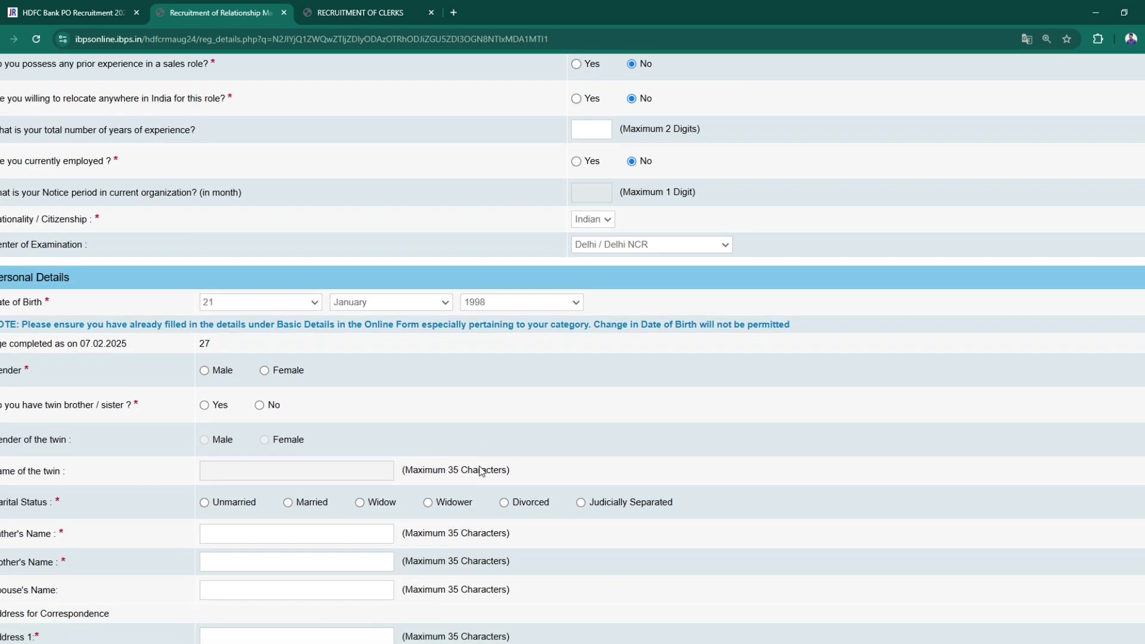
click(204, 371)
click(259, 407)
scroll(269, 454, down, 1)
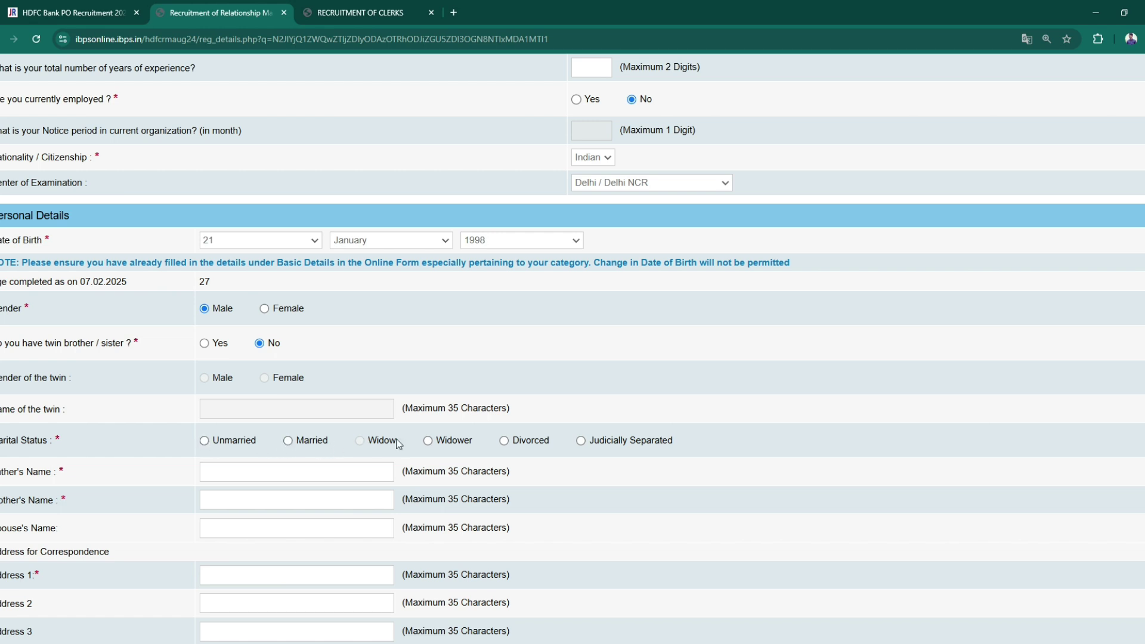
click(205, 442)
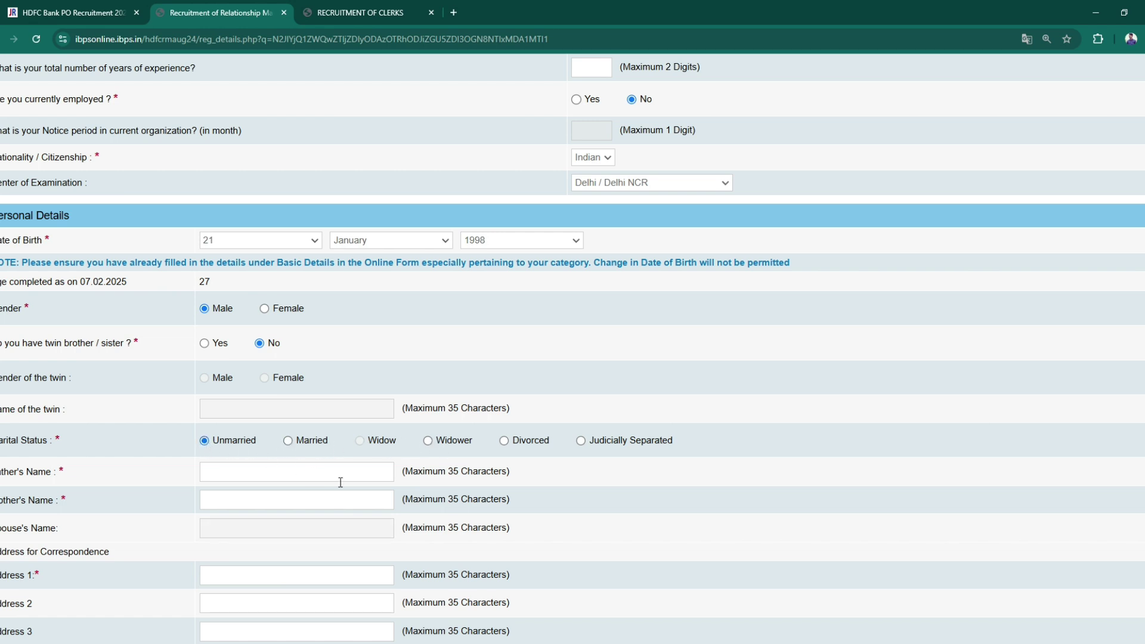
scroll(340, 478, down, 2)
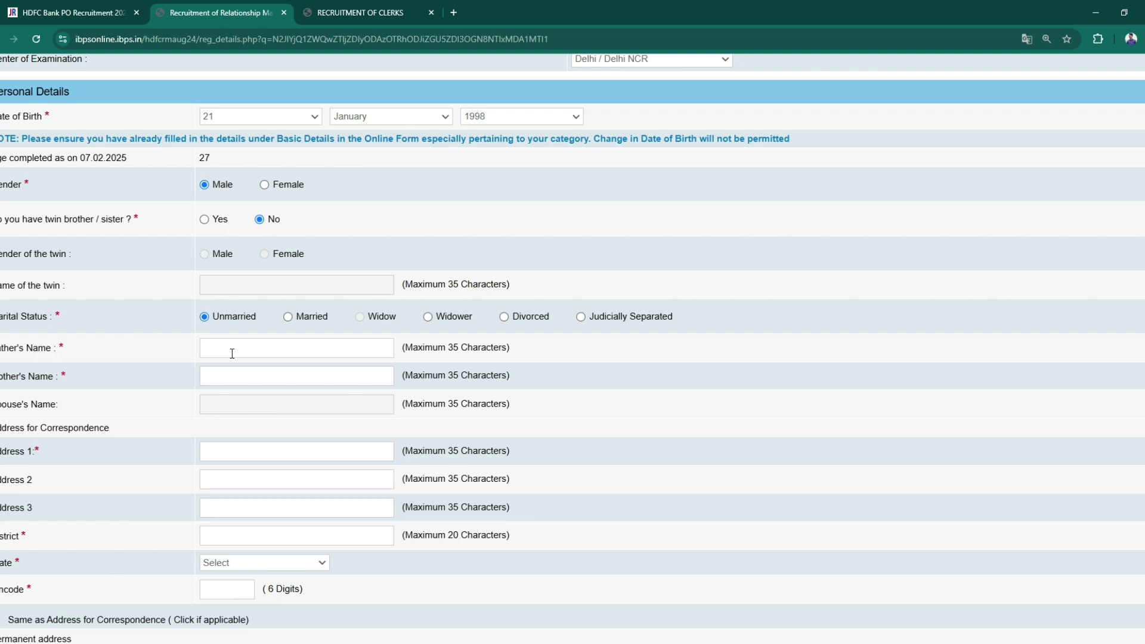
- Enter the father's name and the mother's name
click(232, 354)
text(REKHARAM)
click(239, 383)
- Fill in the correspondence address lines, correcting the typos
click(232, 462)
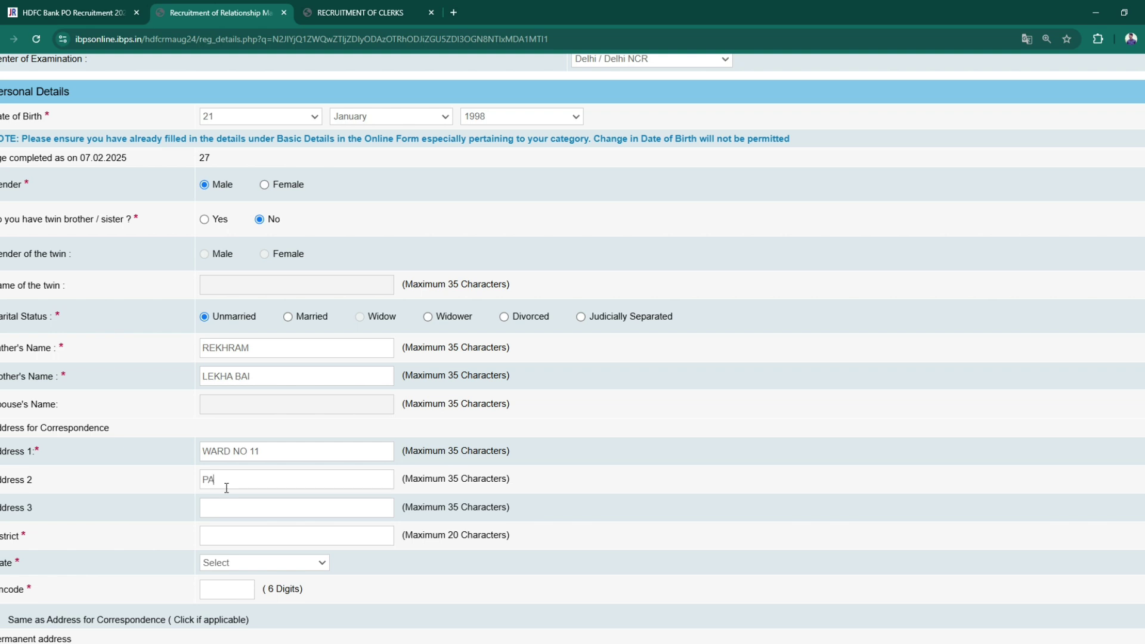
click(251, 510)
- Choose the correspondence state from the dropdown and start entering the pincode
key(Tab)
text(chh)
click(244, 598)
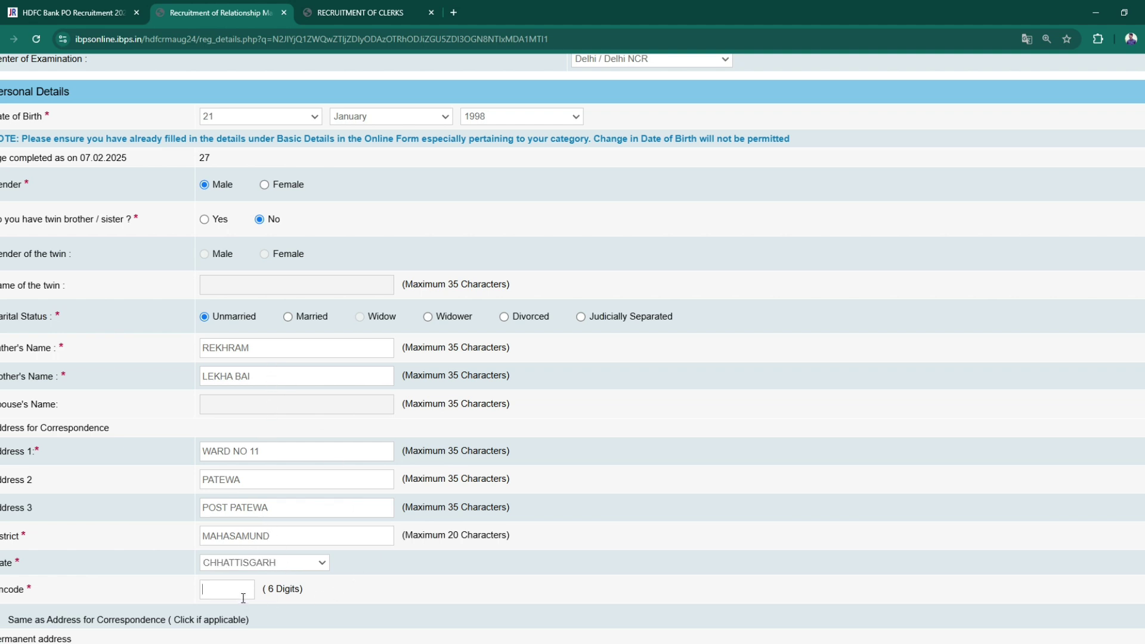
text(49351)
key(BackSpace)
- Finish the pincode, copy the correspondence address as permanent, and use Permanent Address for GST invoicing
text(51)
scroll(418, 599, down, 4)
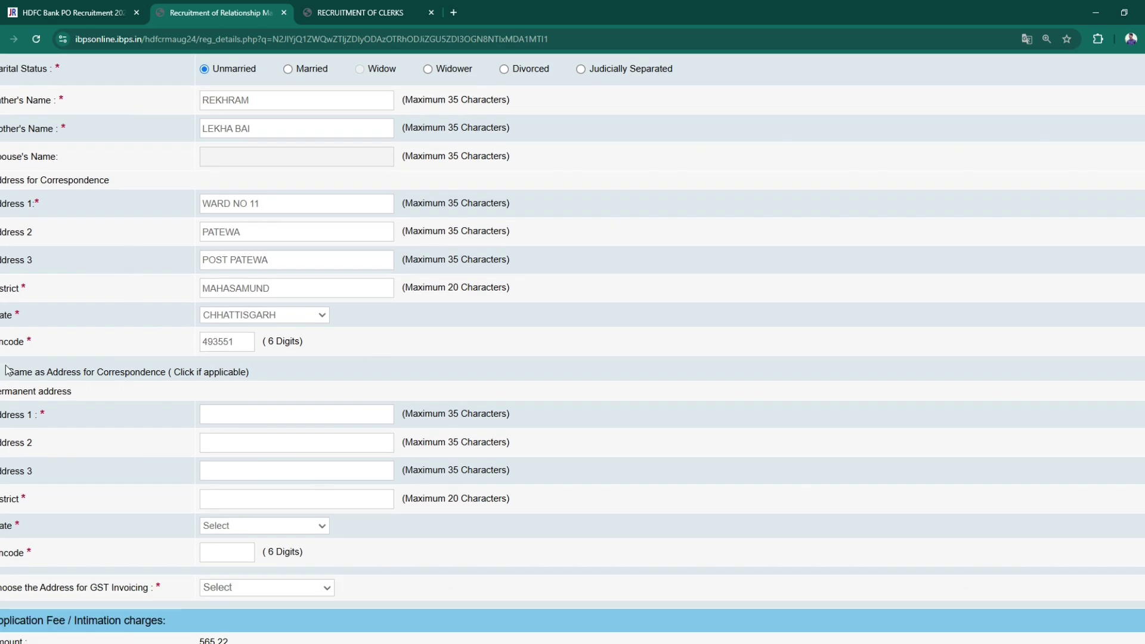
scroll(223, 417, down, 2)
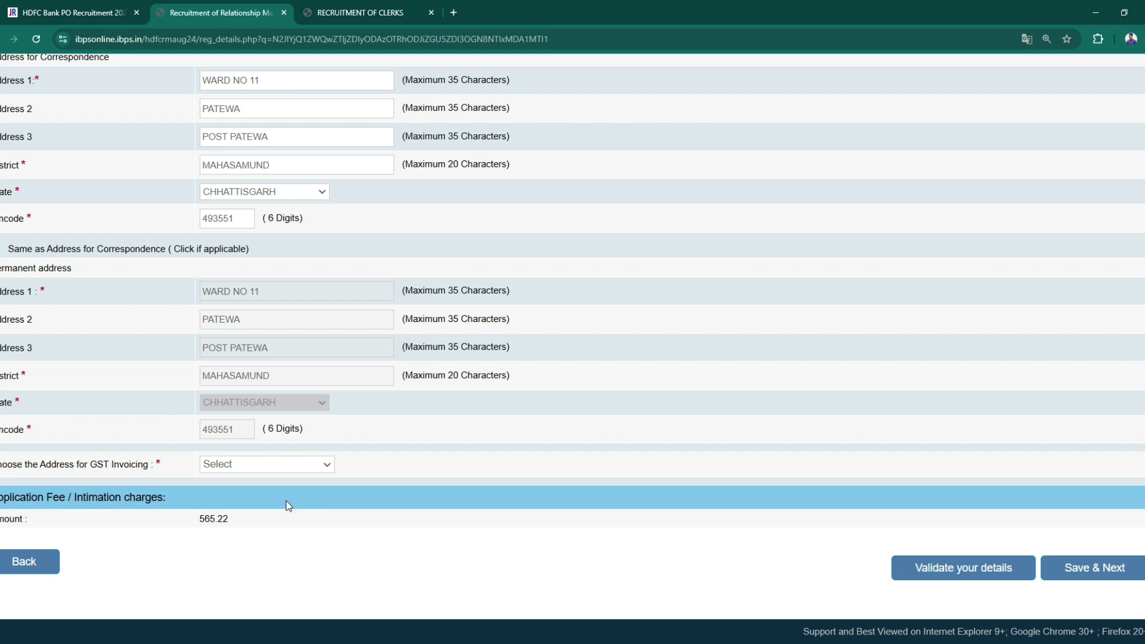
click(279, 515)
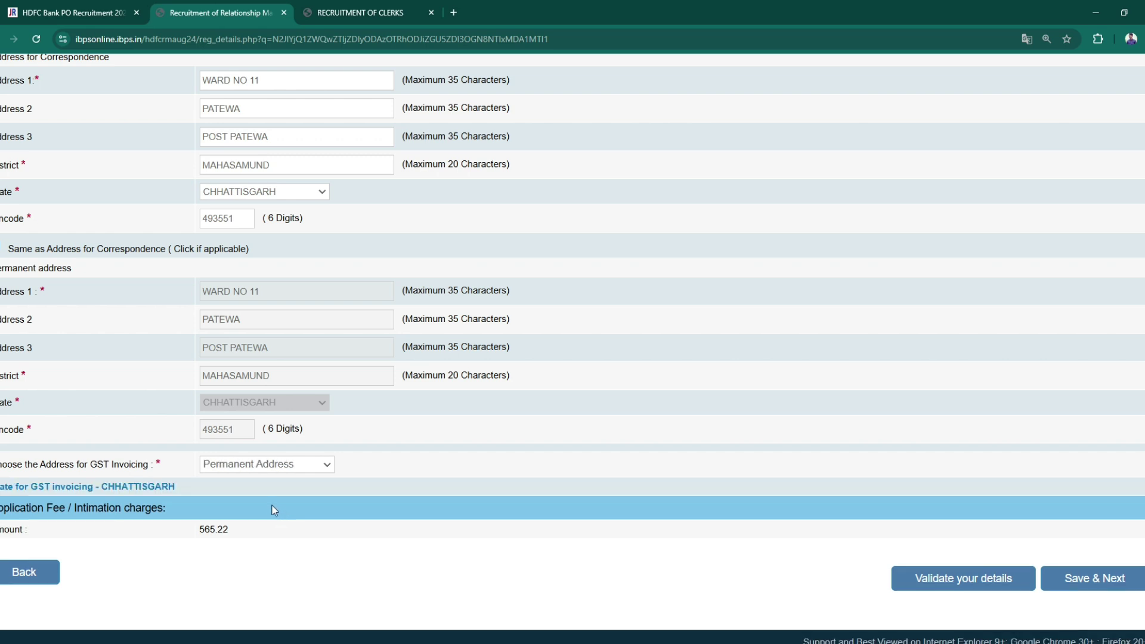
scroll(440, 532, down, 1)
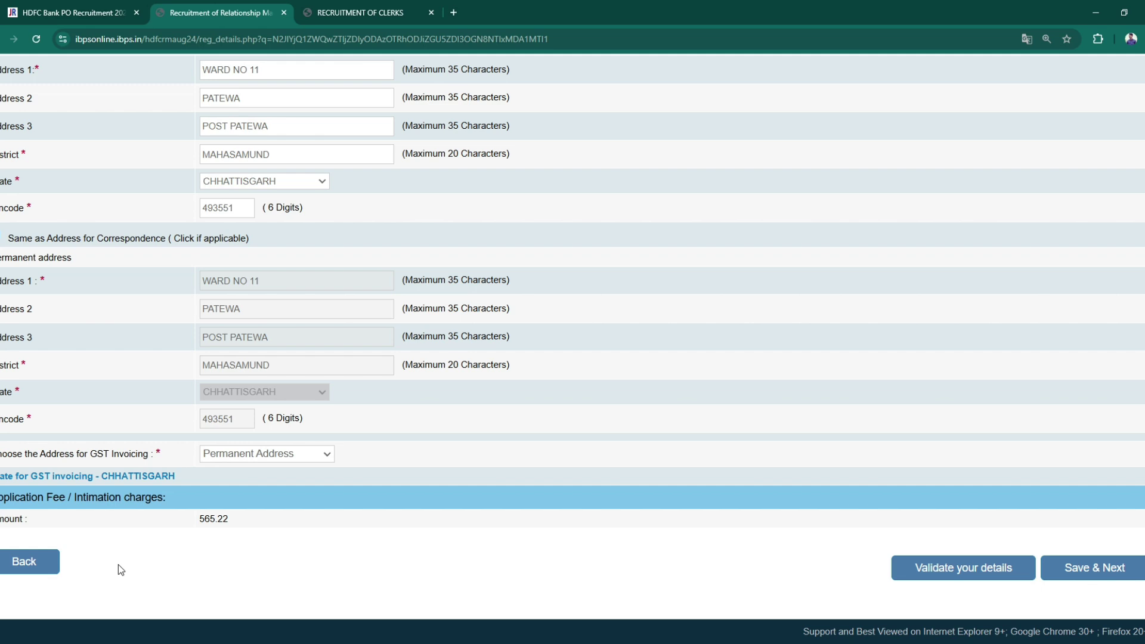
- Save basic details and record SSC: passed 10 March 2016, 49.00% marks, Second Class
click(1080, 571)
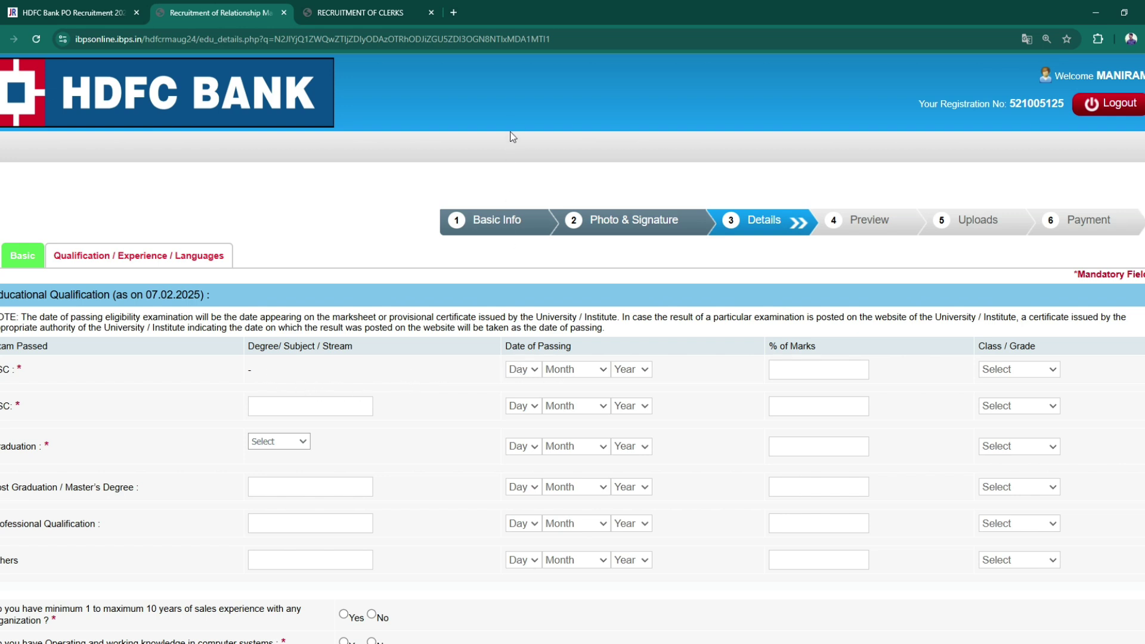
text(10)
key(Tab)
key(m)
key(Tab)
text(2016)
click(798, 376)
text(49)
key(Tab)
click(1018, 425)
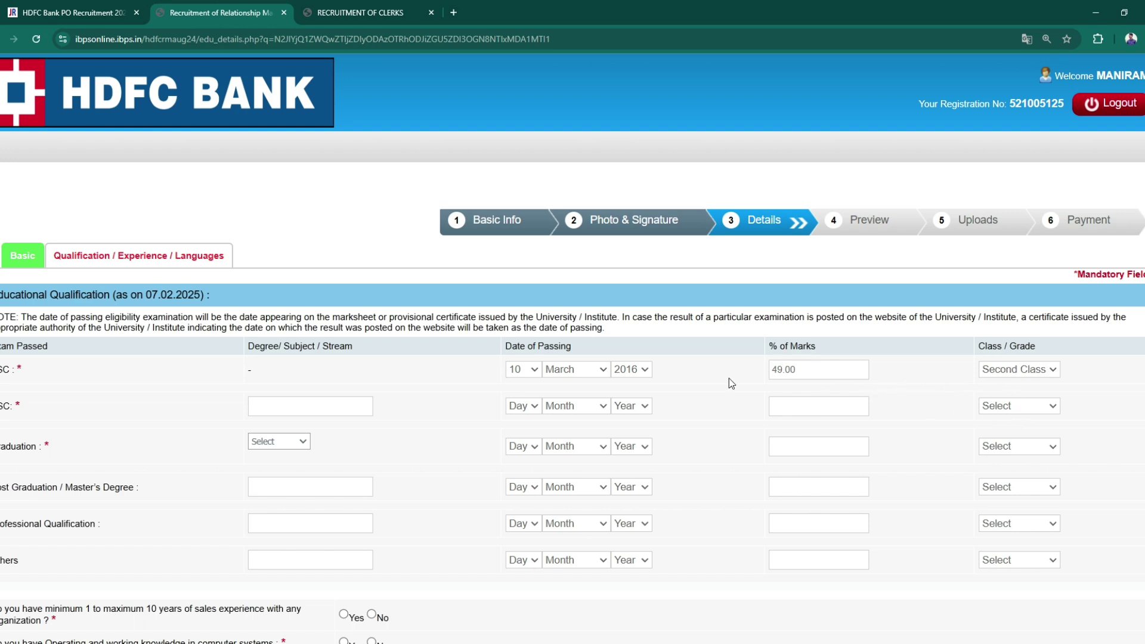
- Record HSC in ART stream: passed 10 April 2018, 62.00% marks, First Class
click(284, 411)
text(ART)
click(523, 238)
click(568, 406)
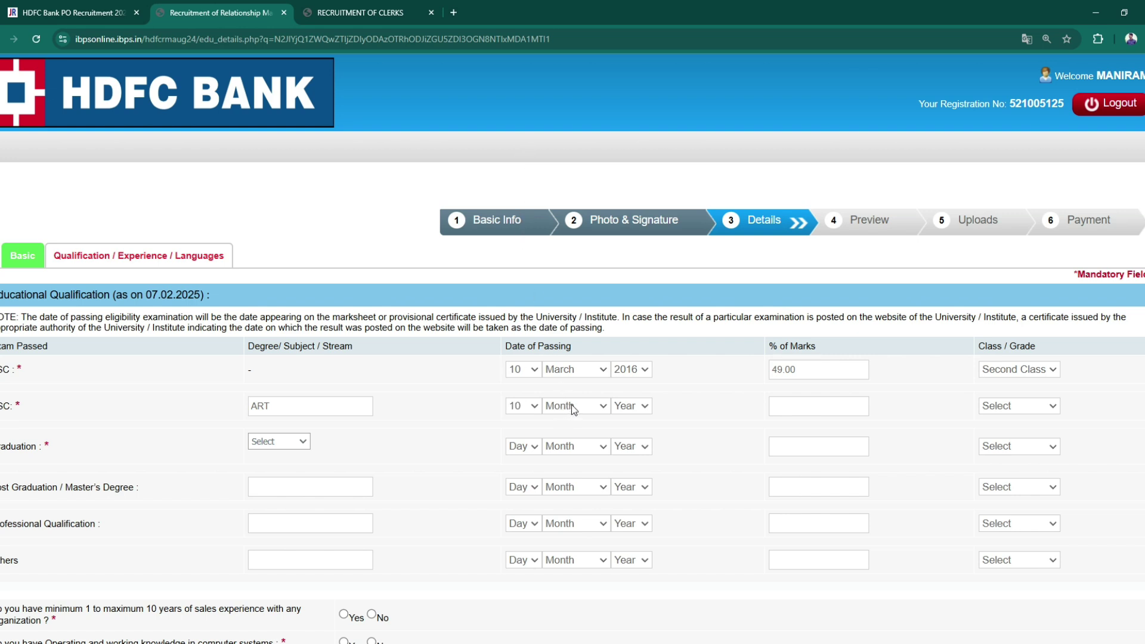
click(584, 479)
click(633, 268)
text(62.00)
click(1007, 405)
click(1011, 445)
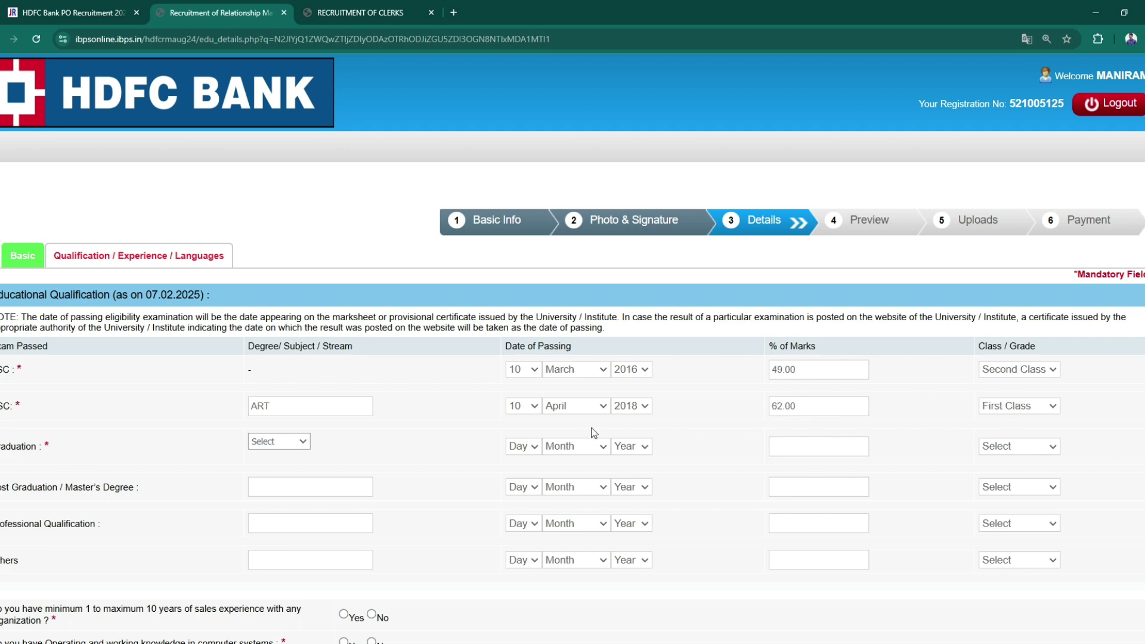
scroll(420, 417, down, 2)
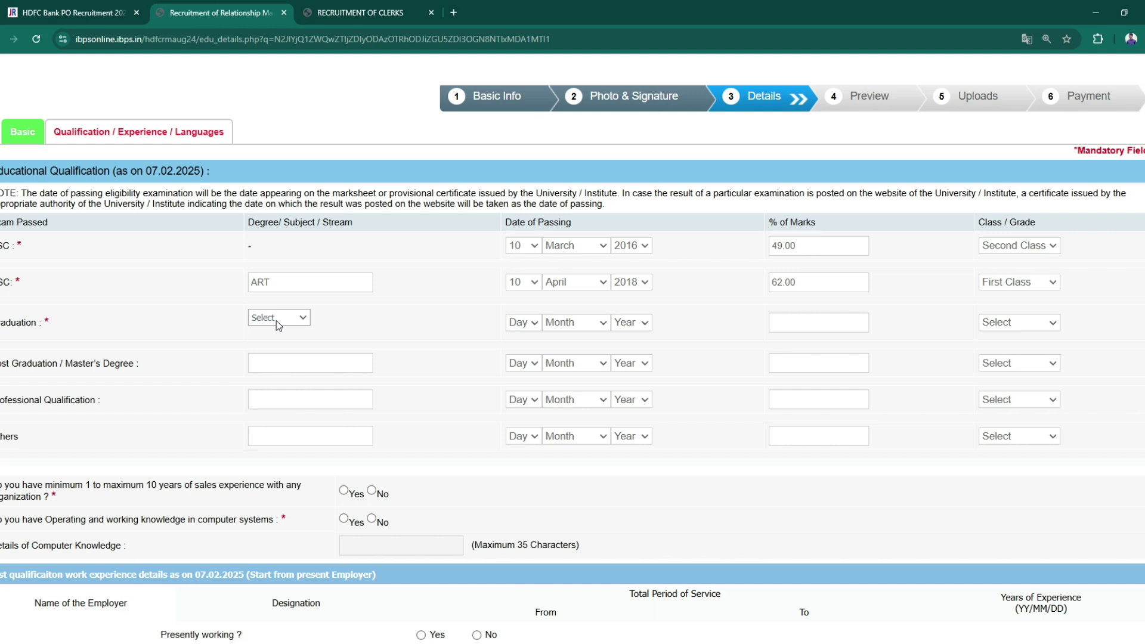
- Add the Arts graduation row: passed 12 June 2023, 59.00% marks, Second Class
click(276, 349)
click(515, 210)
click(565, 447)
click(635, 565)
click(801, 332)
text(59.00)
click(1015, 375)
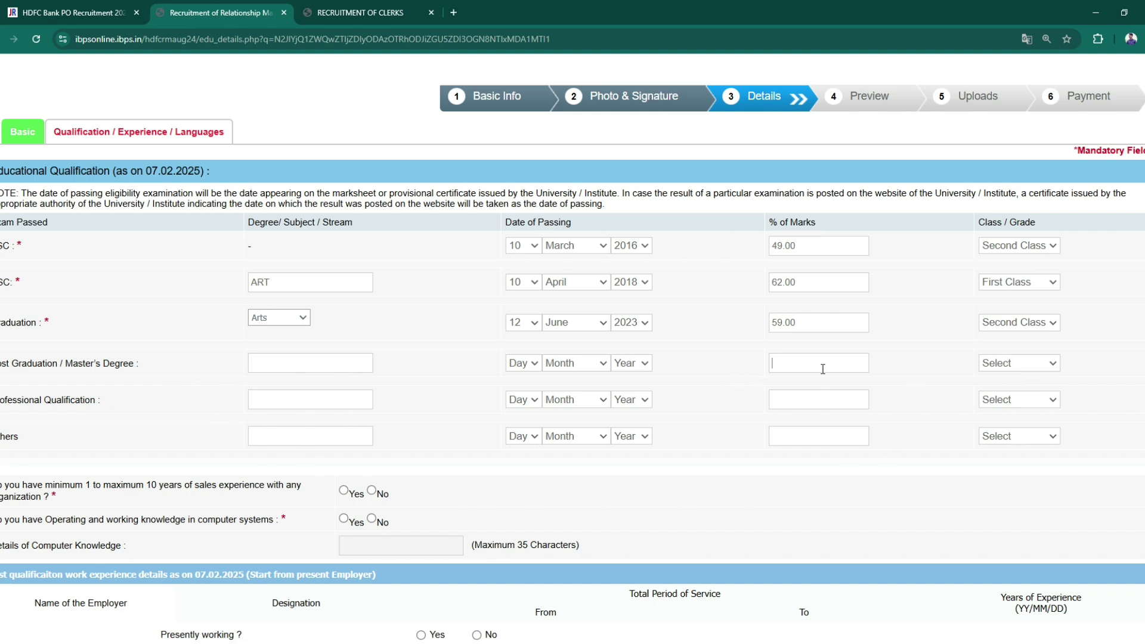
scroll(693, 456, down, 2)
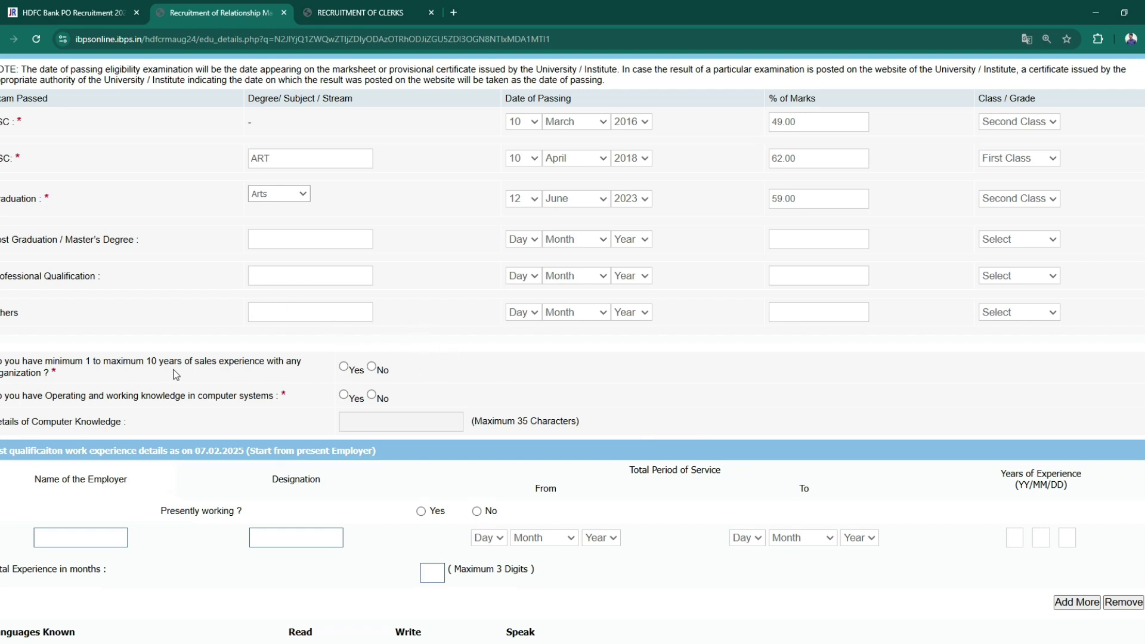
- Answer Yes to sales experience and computer knowledge, giving PGDCA as the computer qualification
click(343, 366)
click(371, 368)
click(344, 368)
click(344, 395)
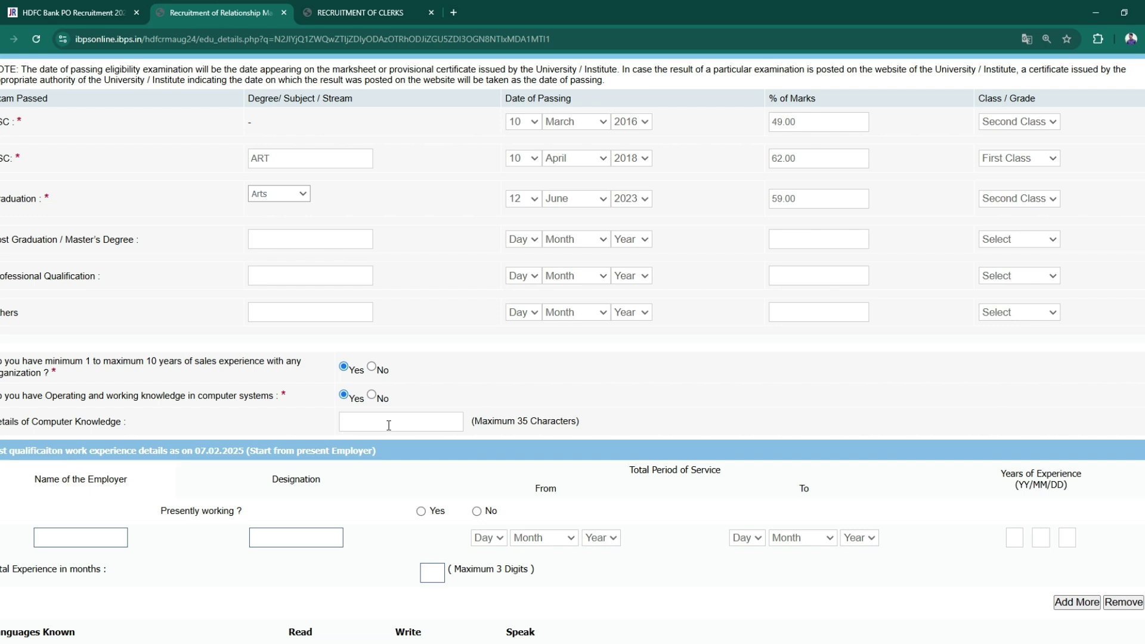
text(PGDCA)
- Answer No to Presently working, confirming the applicant is not currently employed
scroll(689, 425, down, 2)
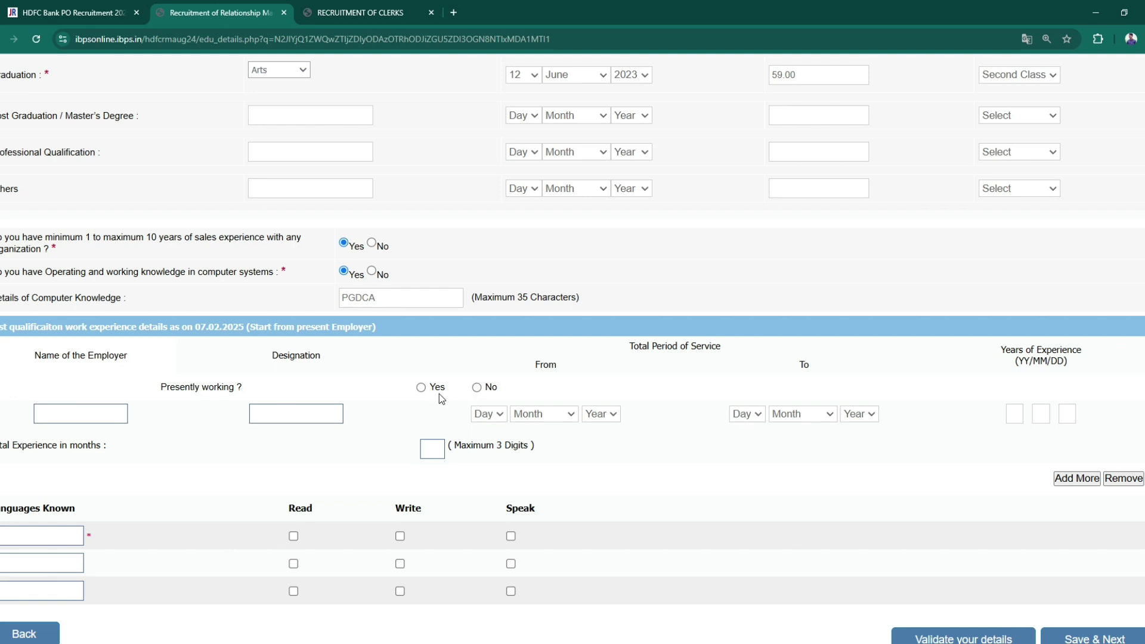
click(420, 388)
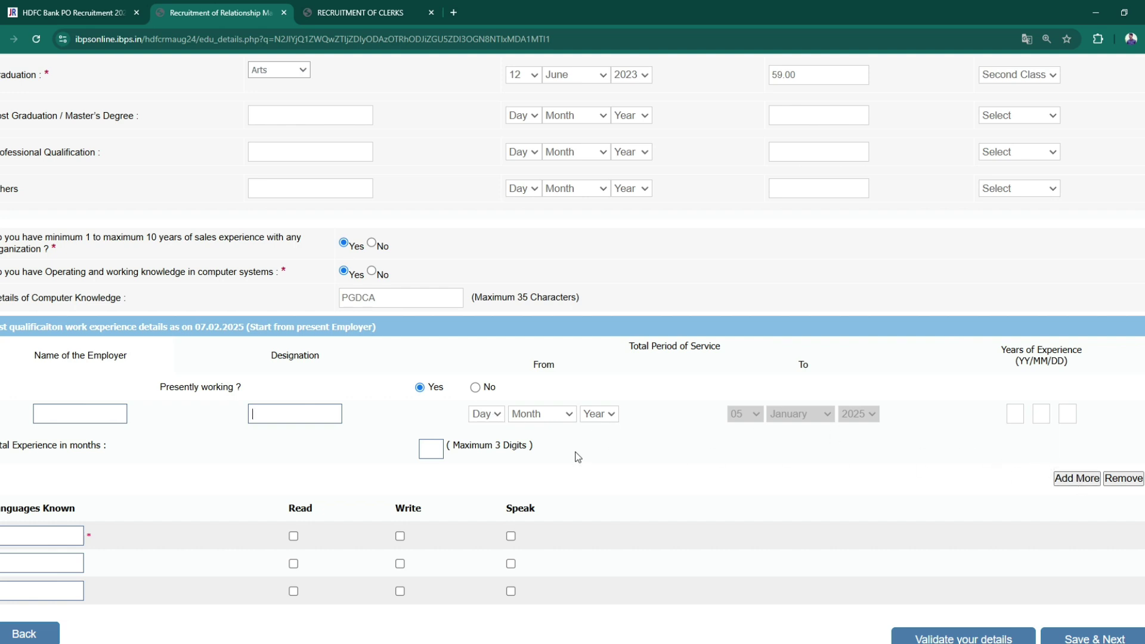
click(476, 388)
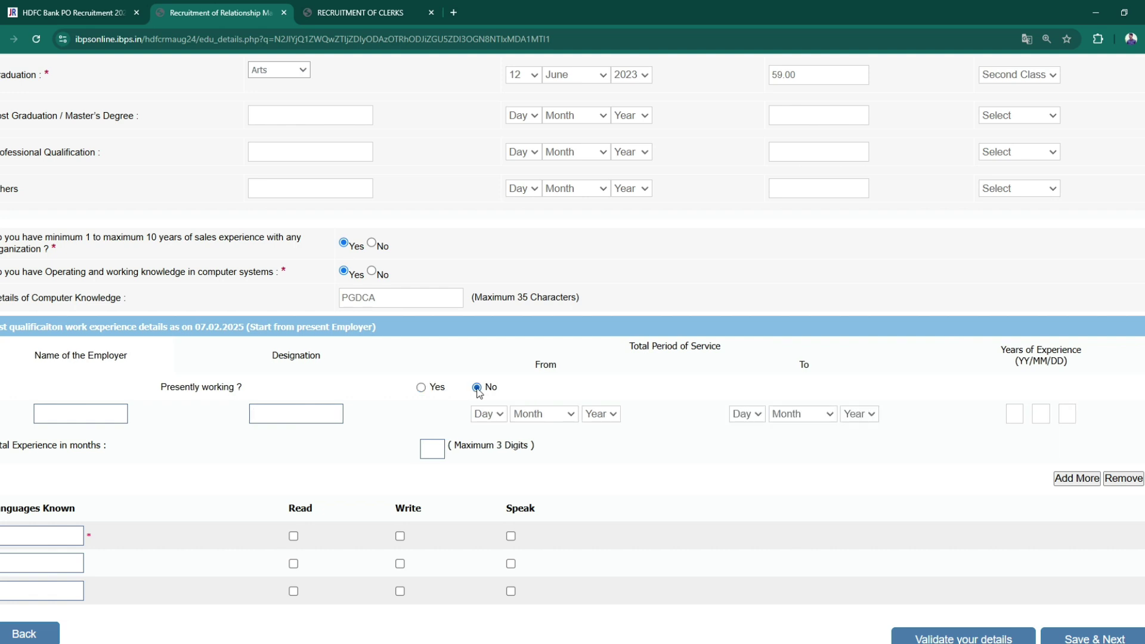
click(92, 420)
click(266, 419)
- List Hindi as read, written and spoken, and enter ENGLISH as the second language
scroll(803, 481, down, 1)
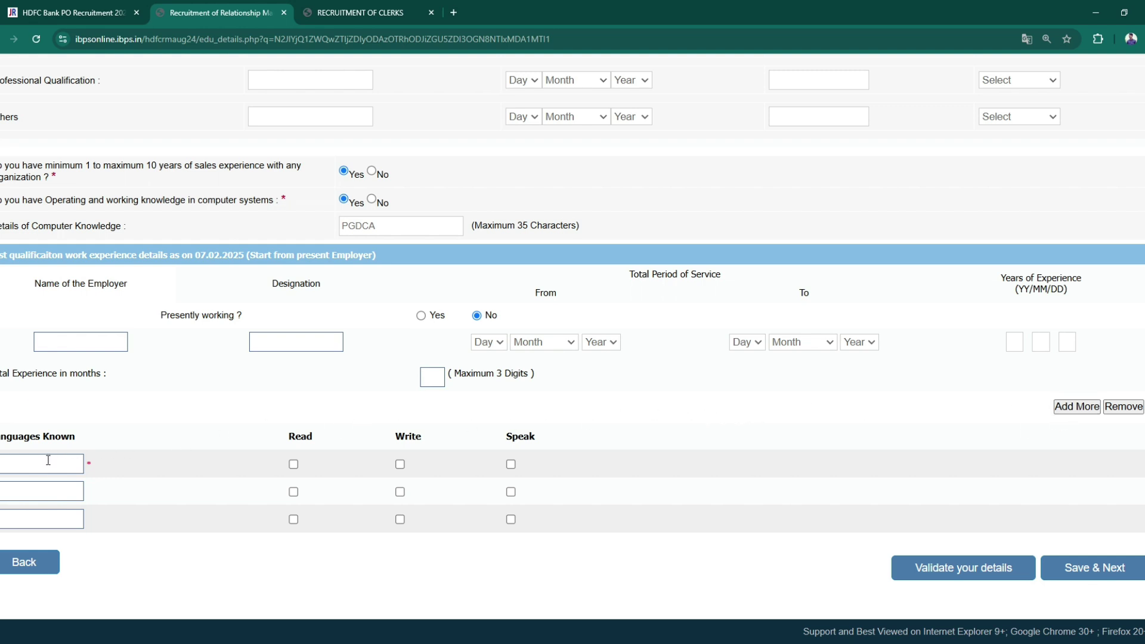
text(NDI)
click(293, 464)
click(400, 465)
click(511, 465)
click(35, 489)
text(ENGLISH)
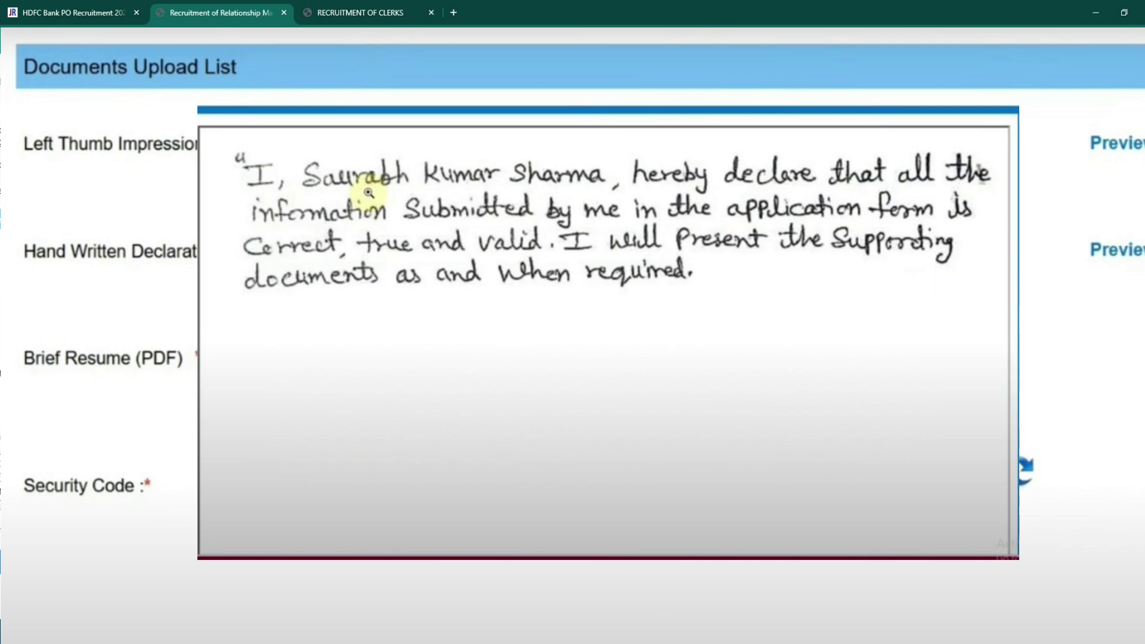
- Close the handwritten declaration preview, returning to the Documents Upload List
click(368, 193)
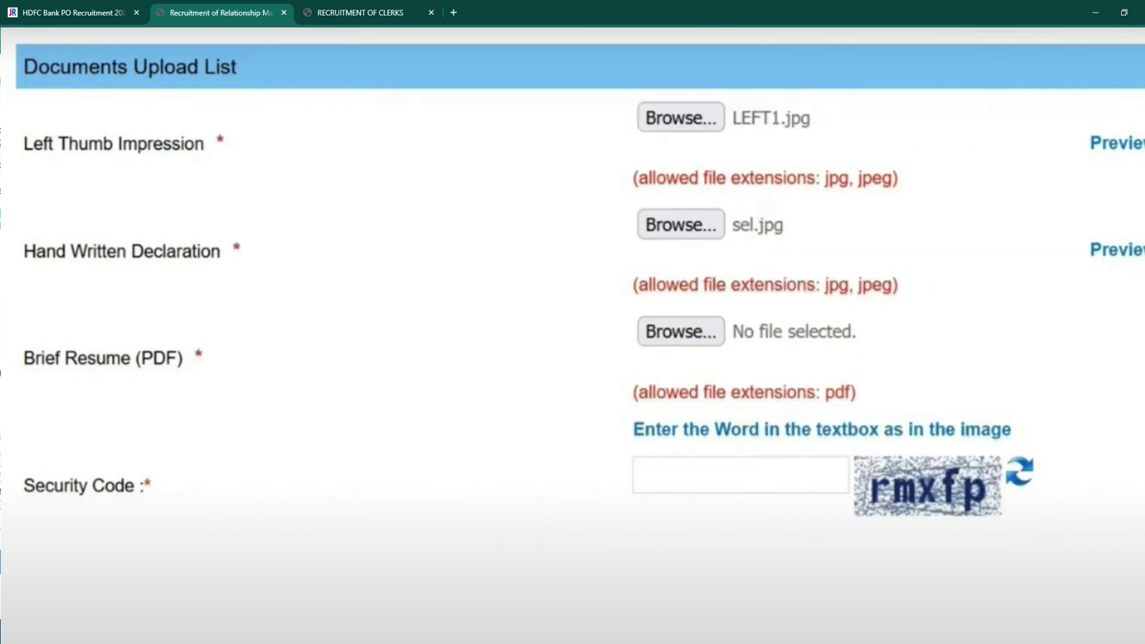